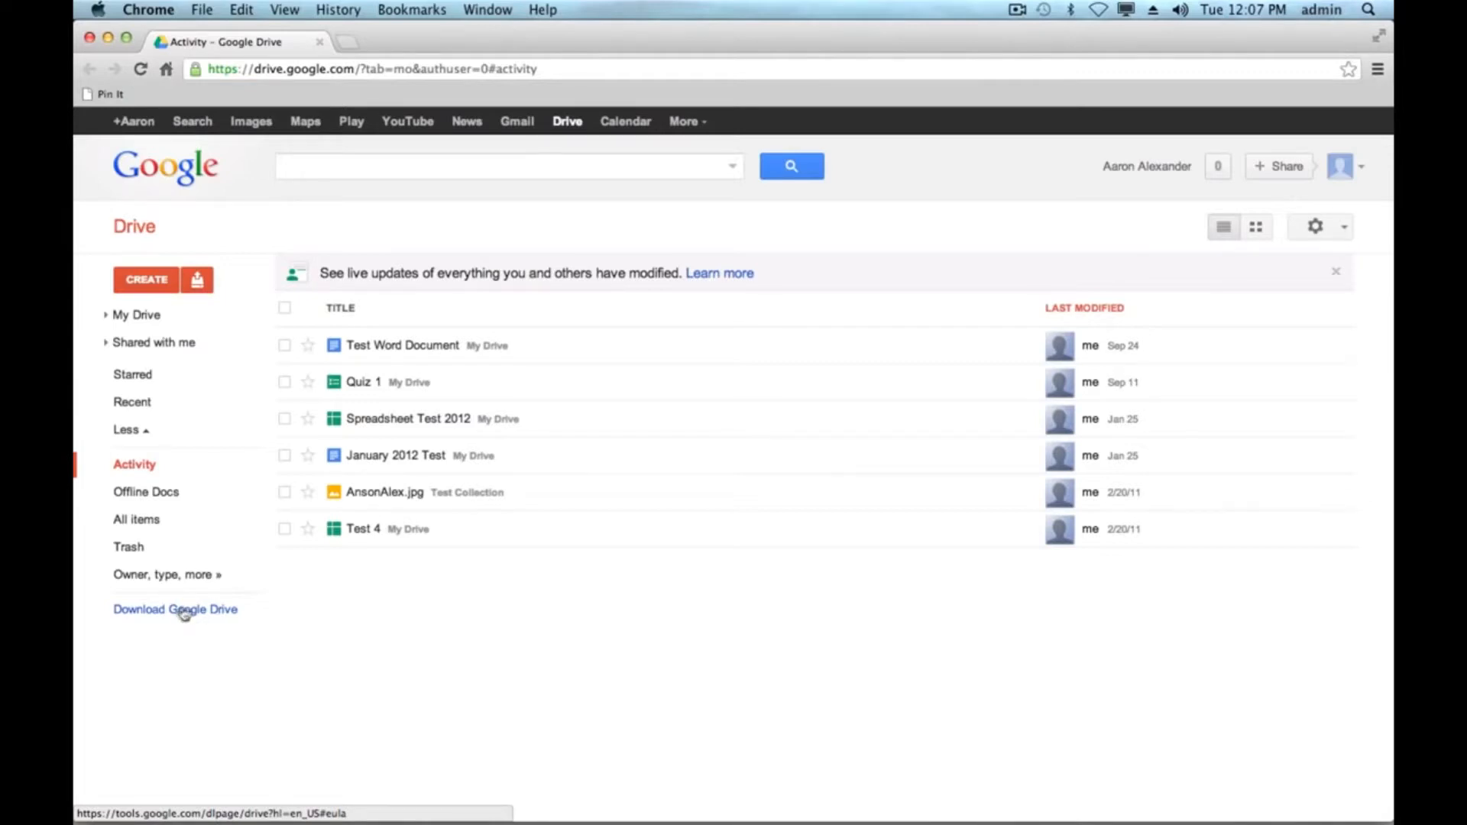
- Download the Google Drive for Mac installer, agreeing to the terms, keeping the file and opening it
click(180, 616)
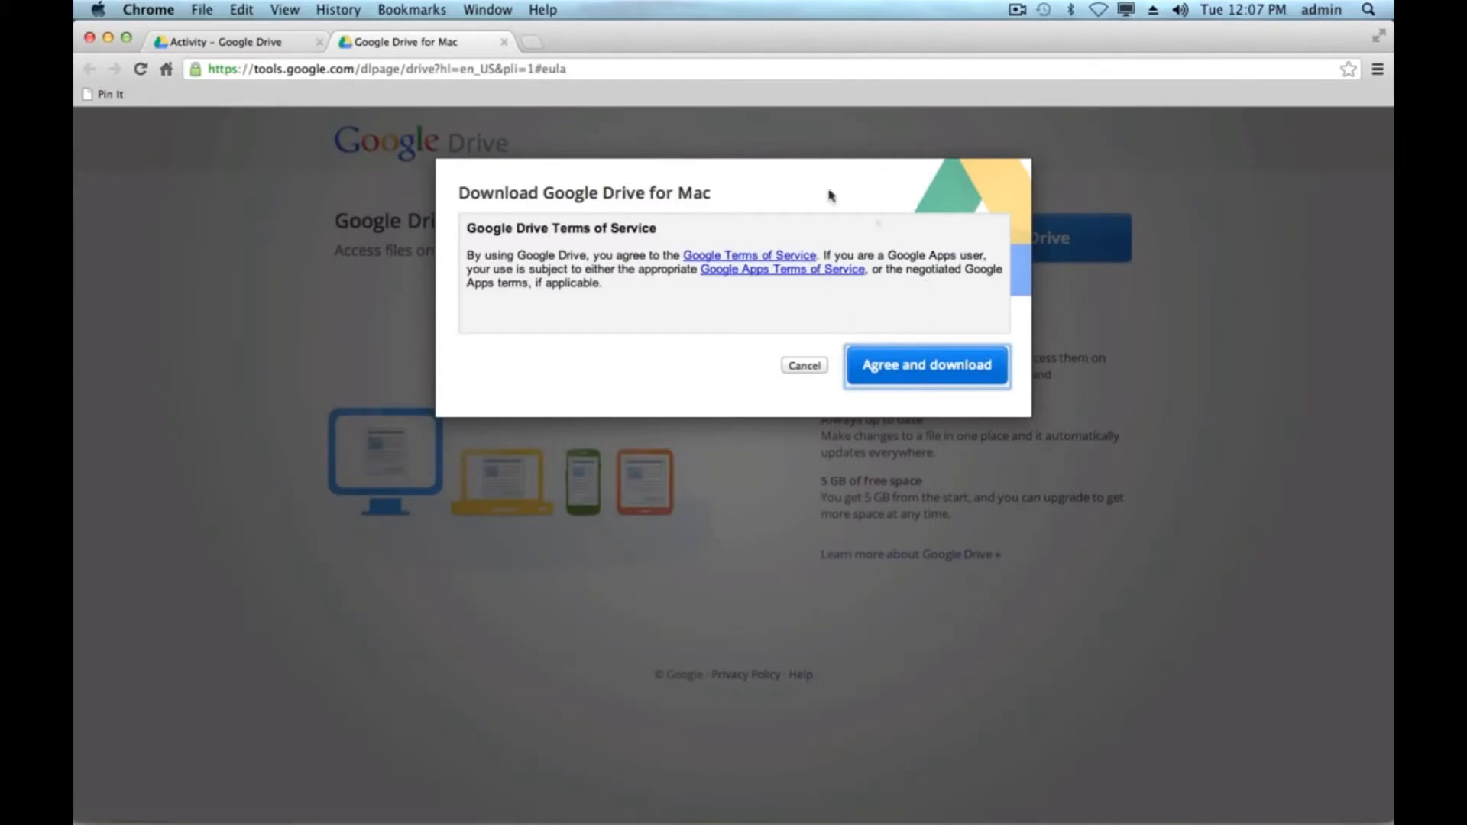
click(927, 376)
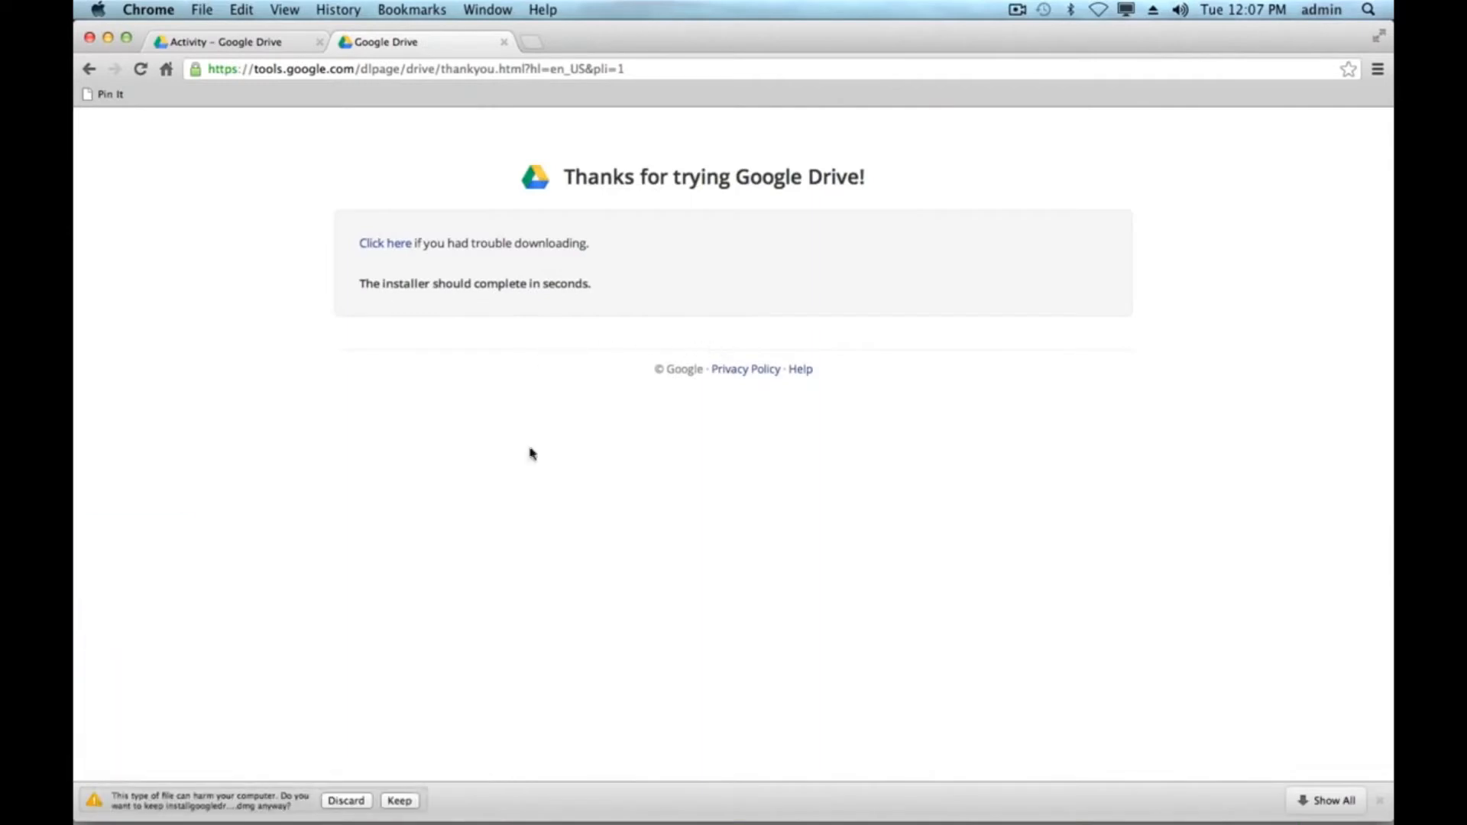
click(400, 801)
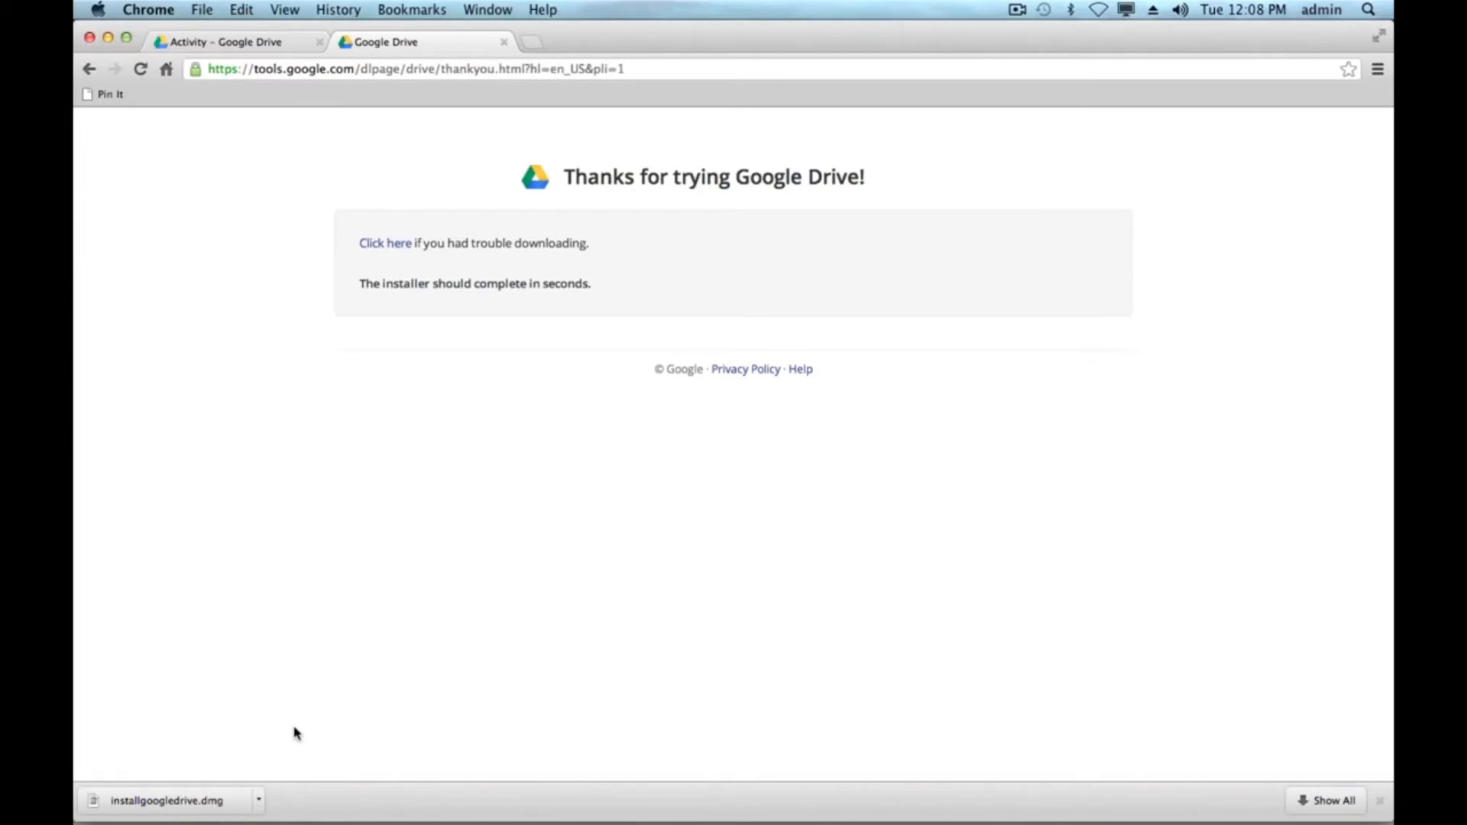
click(166, 801)
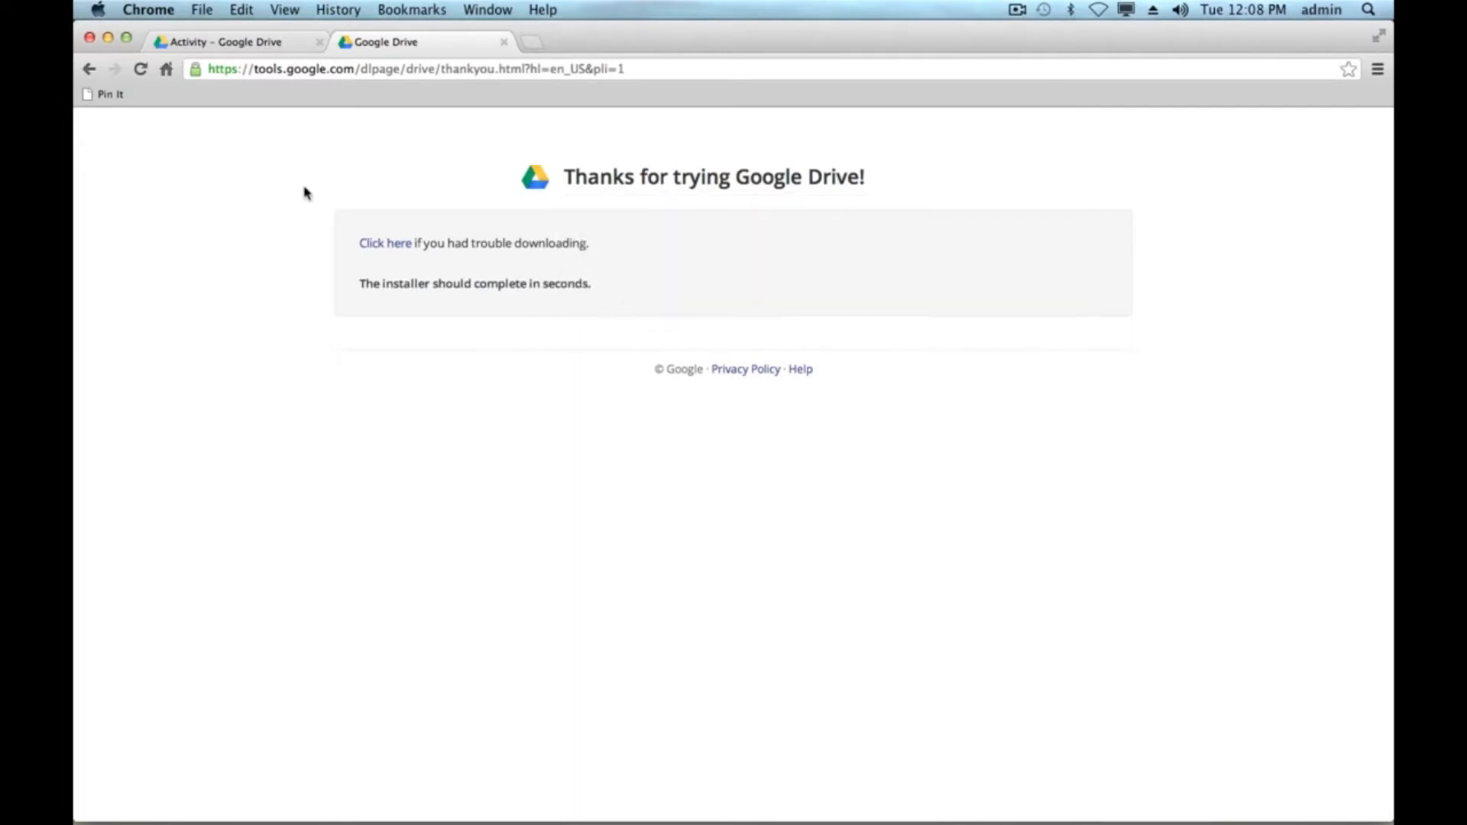
- Install Google Drive by moving it into the Applications folder
click(89, 36)
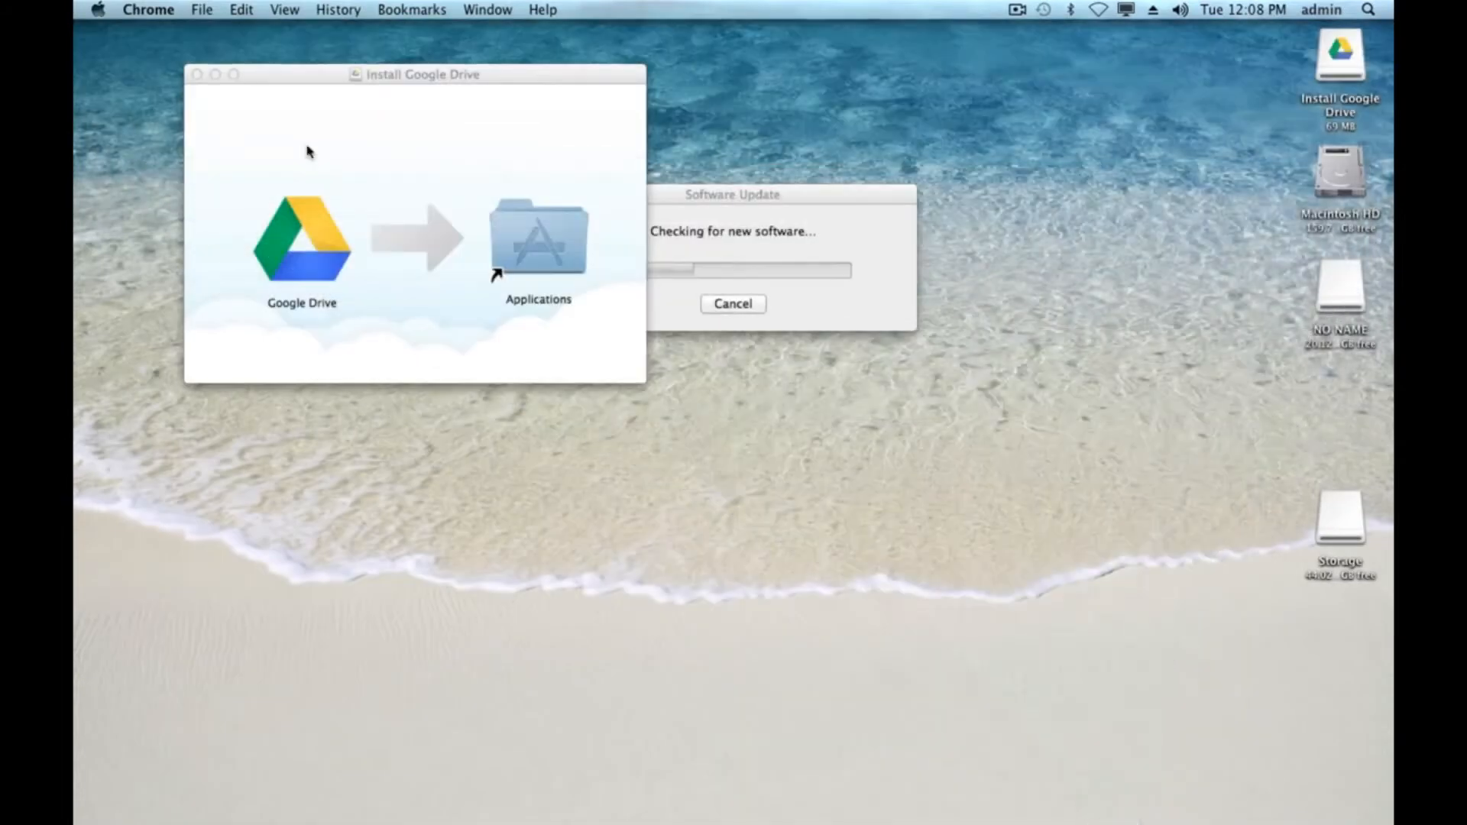
click(397, 152)
drag(309, 256, 541, 250)
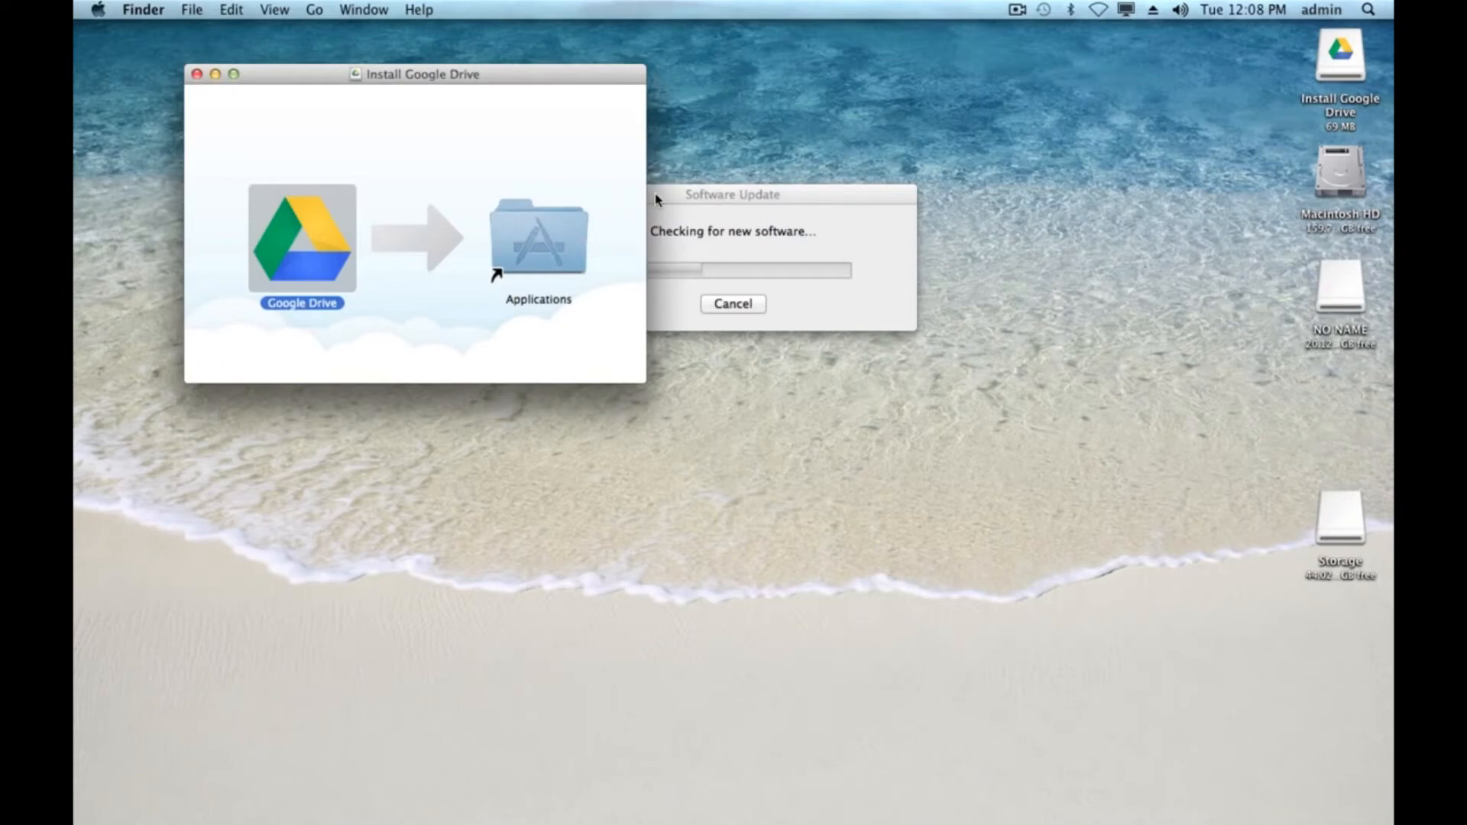
- Launch Google Drive from the Applications folder and confirm opening the downloaded application
click(541, 246)
double_click(531, 245)
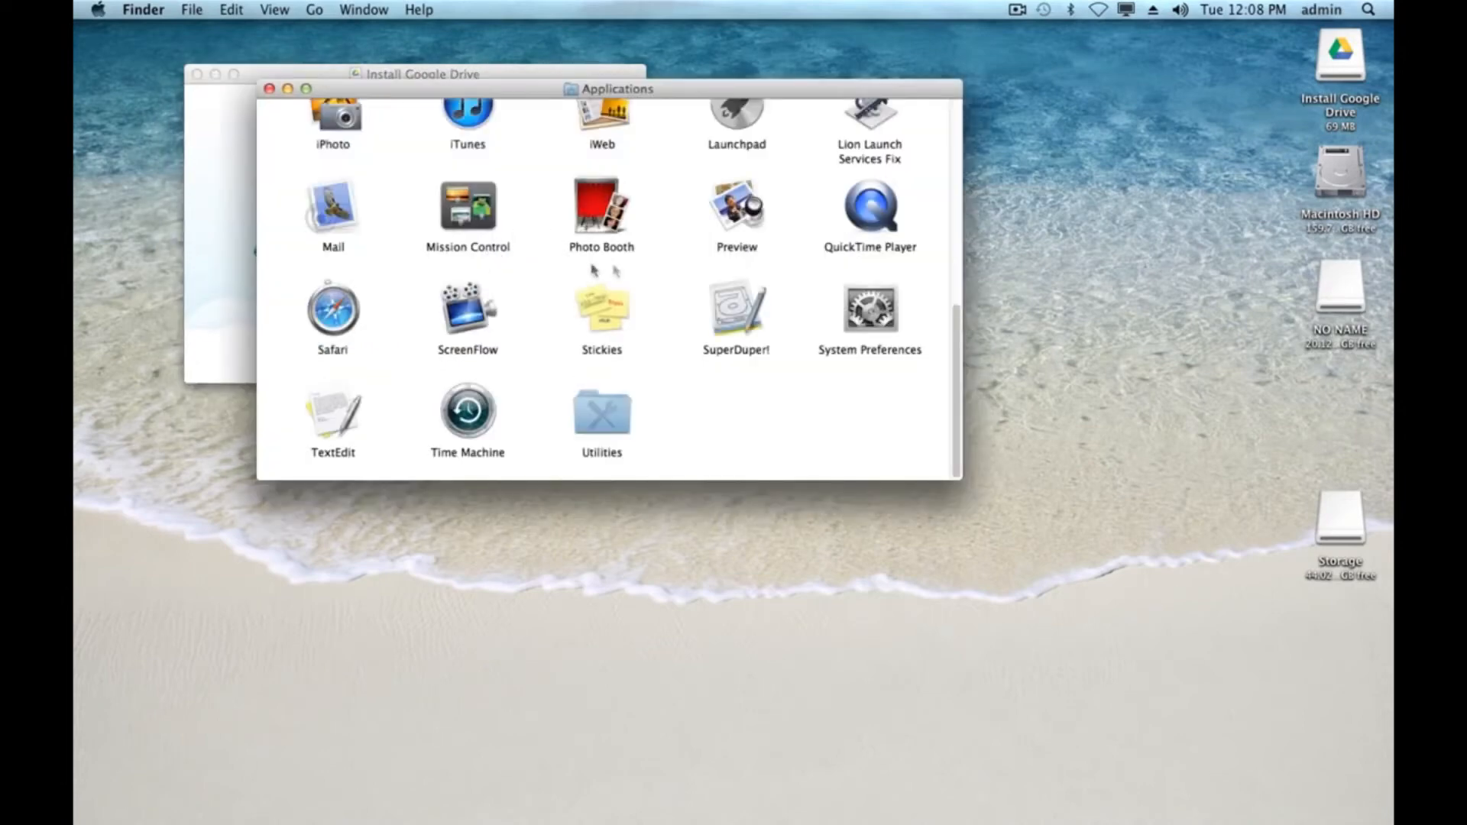
scroll(674, 291, up, 10)
double_click(755, 353)
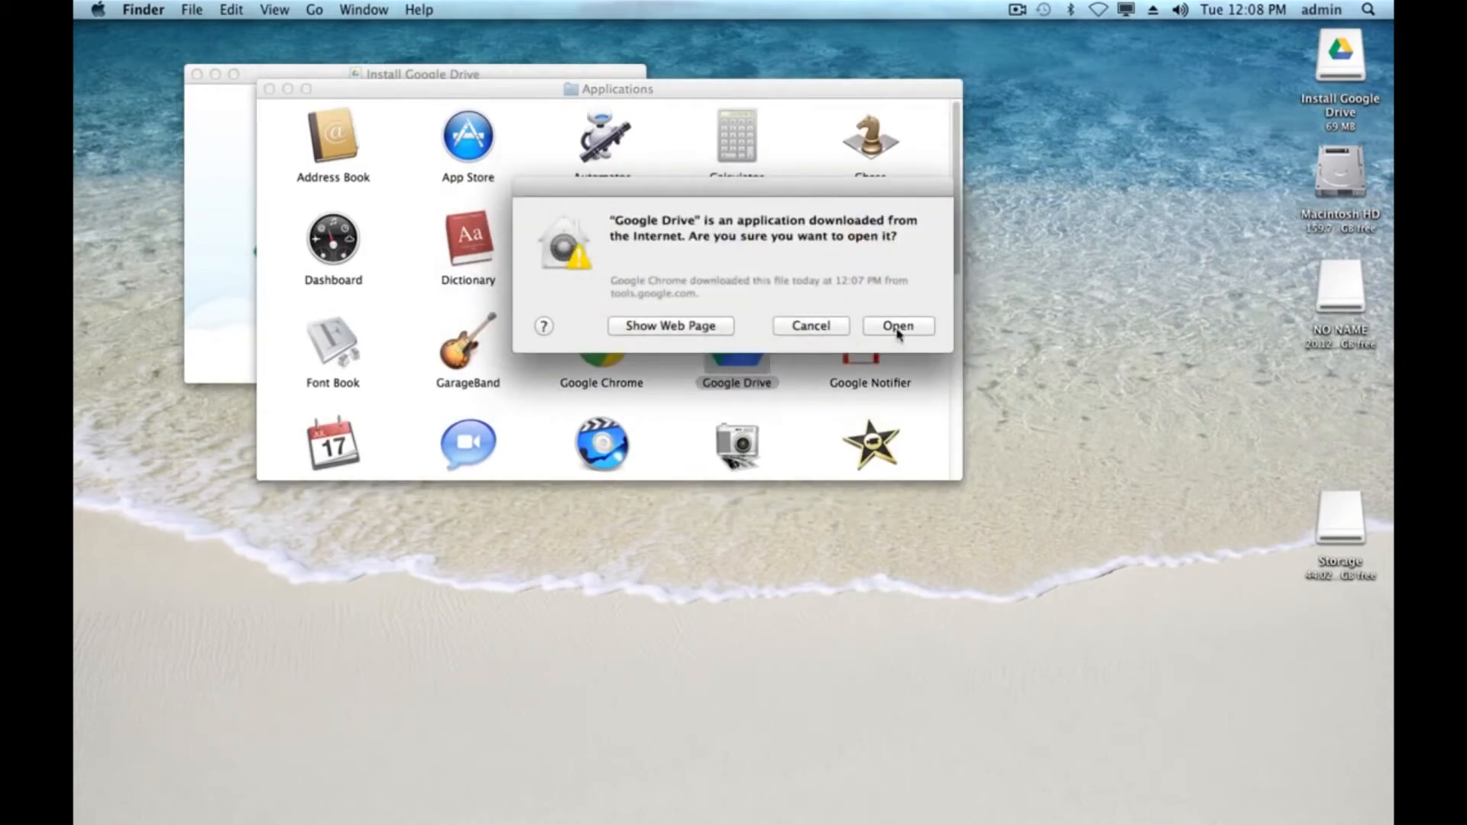
click(902, 331)
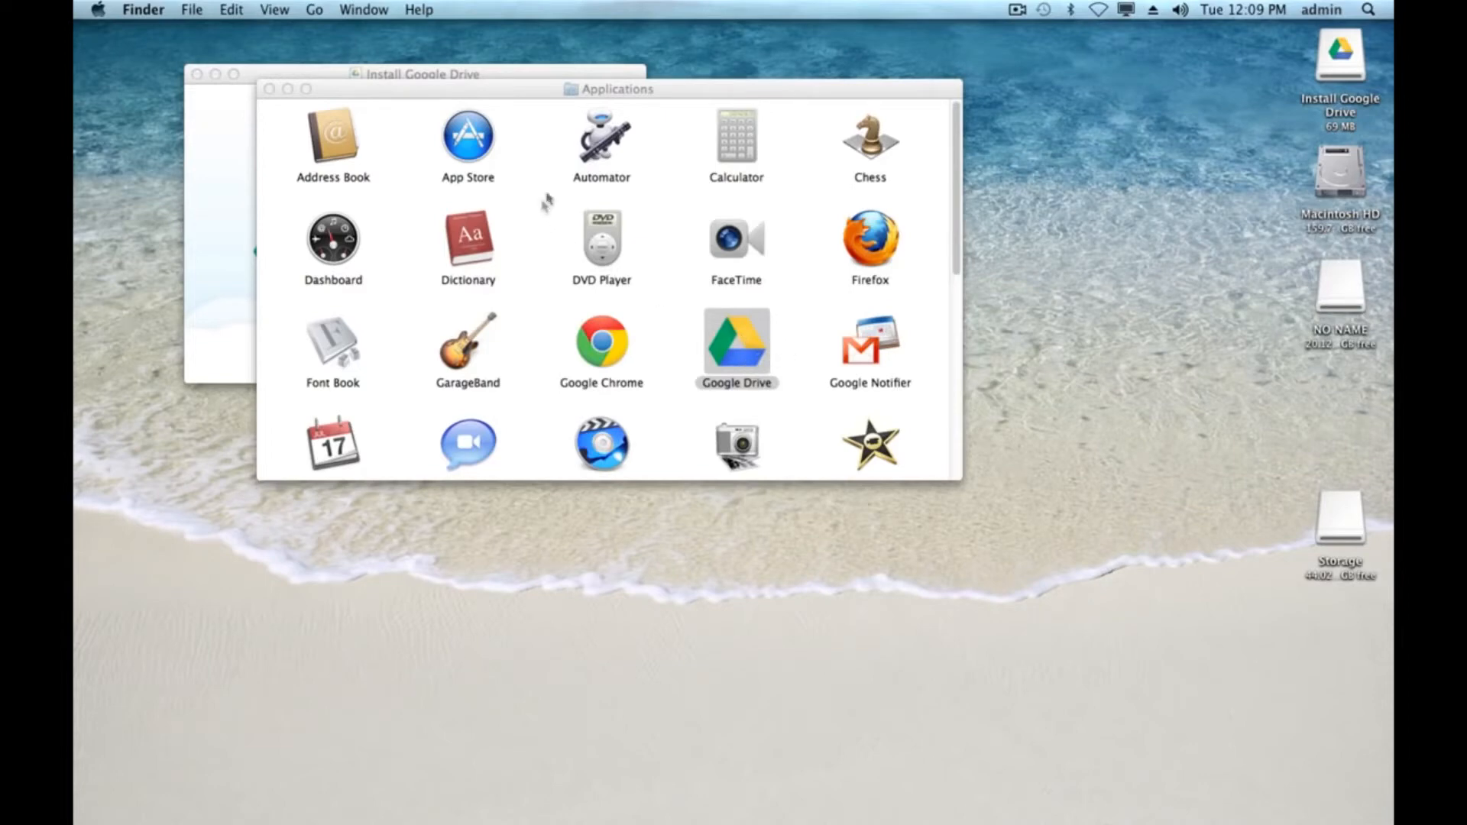
- Close the installer window and accept Google Drive's request to add status indicators in the Finder
mouse_move(718, 817)
click(196, 74)
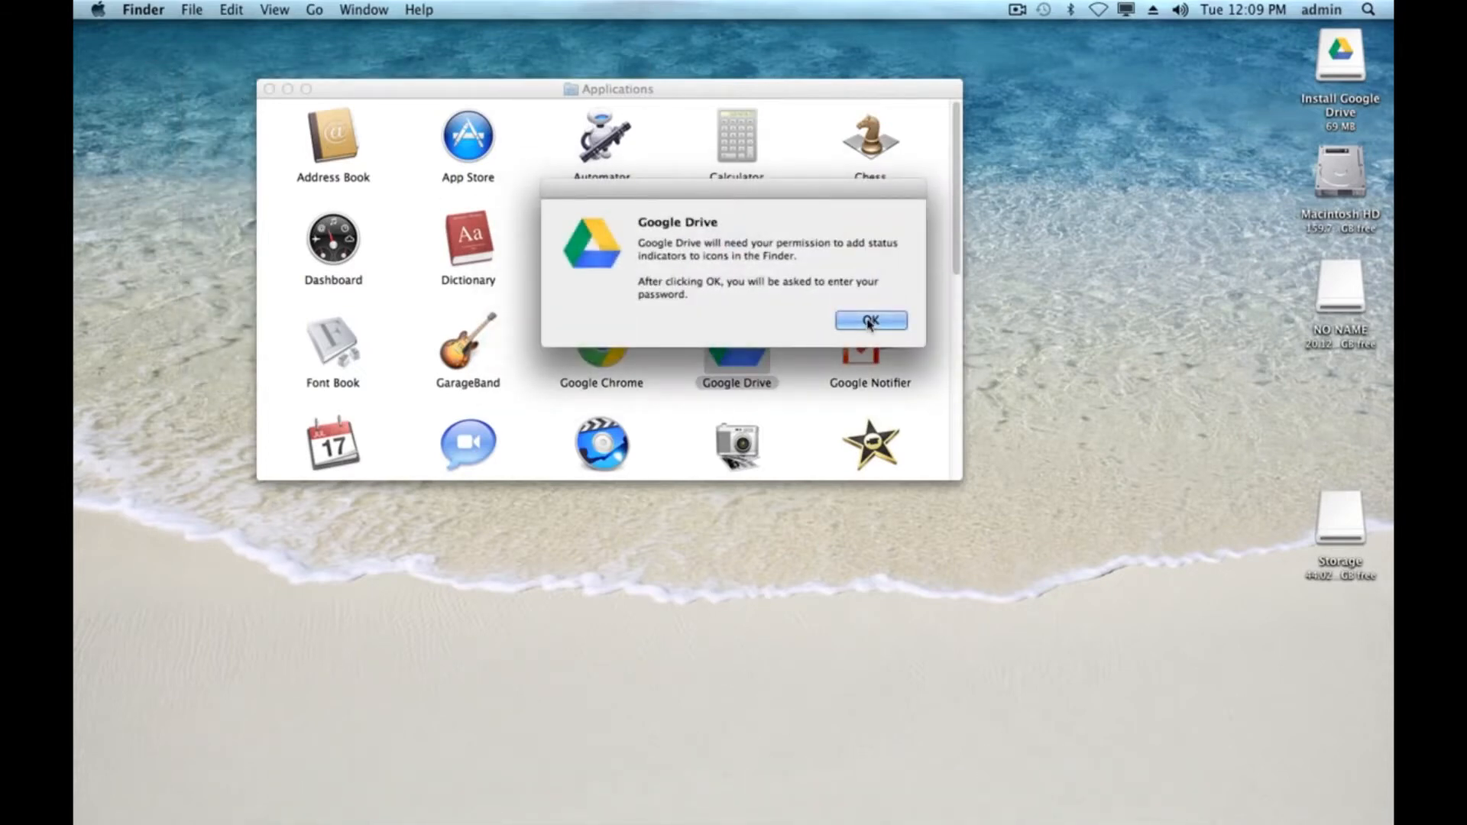
click(859, 321)
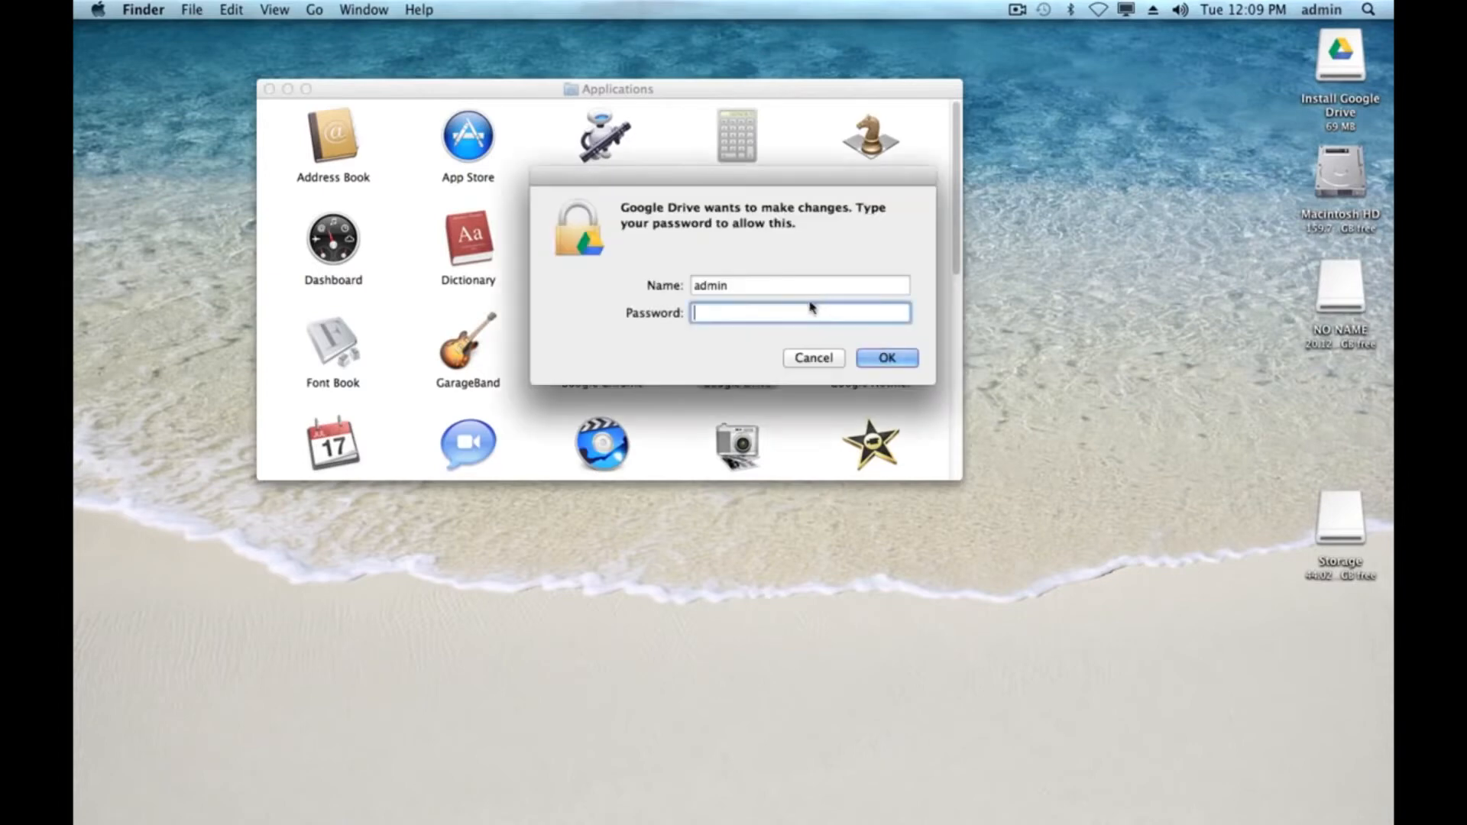
- Enter the administrator account password to authorize Google Drive's changes
text(•••••••••••)
key(Return)
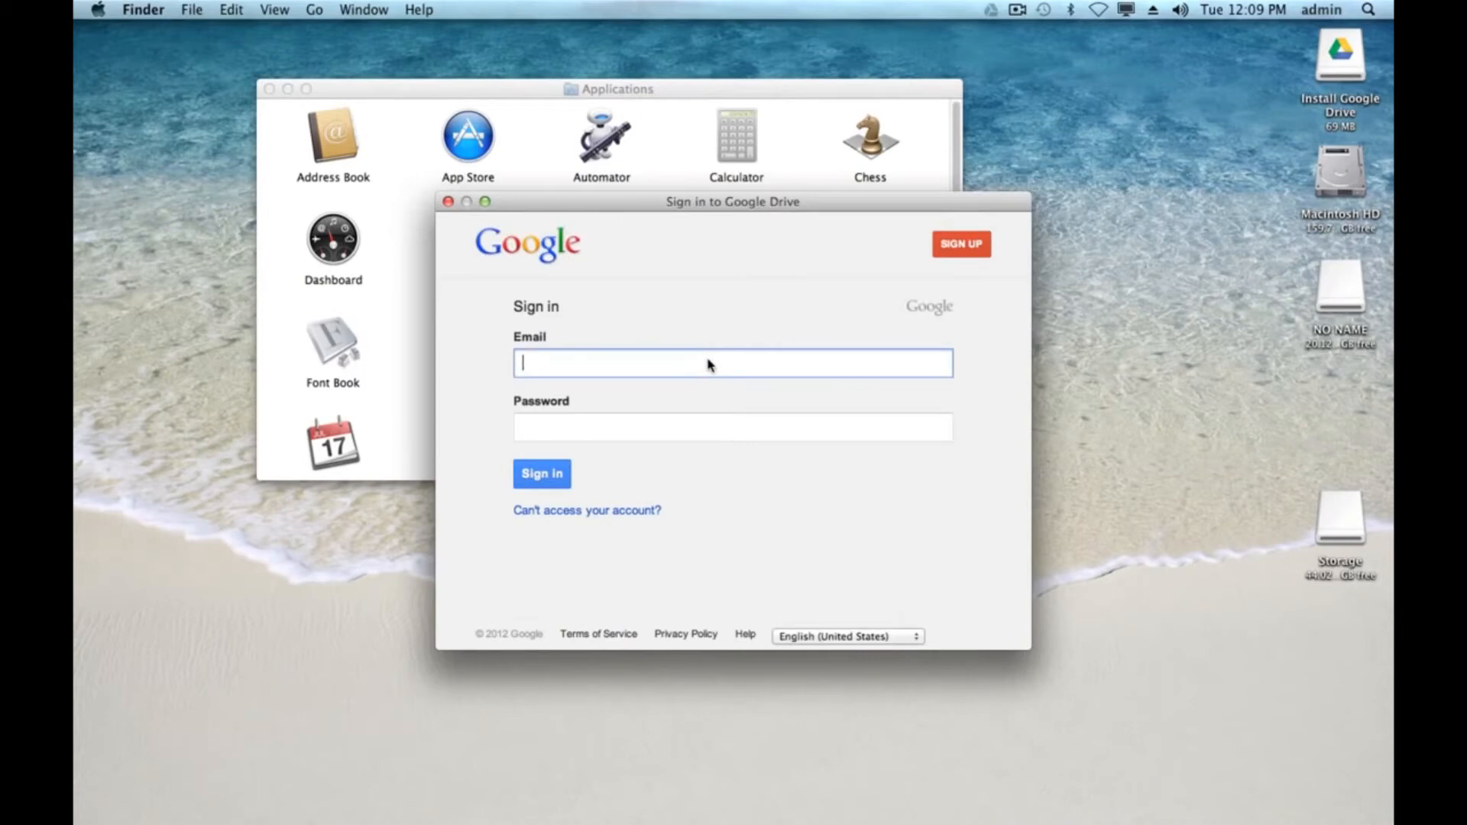
- Sign in to Google Drive with the account e-mail address and password
key(Tab)
text(••••••••••••)
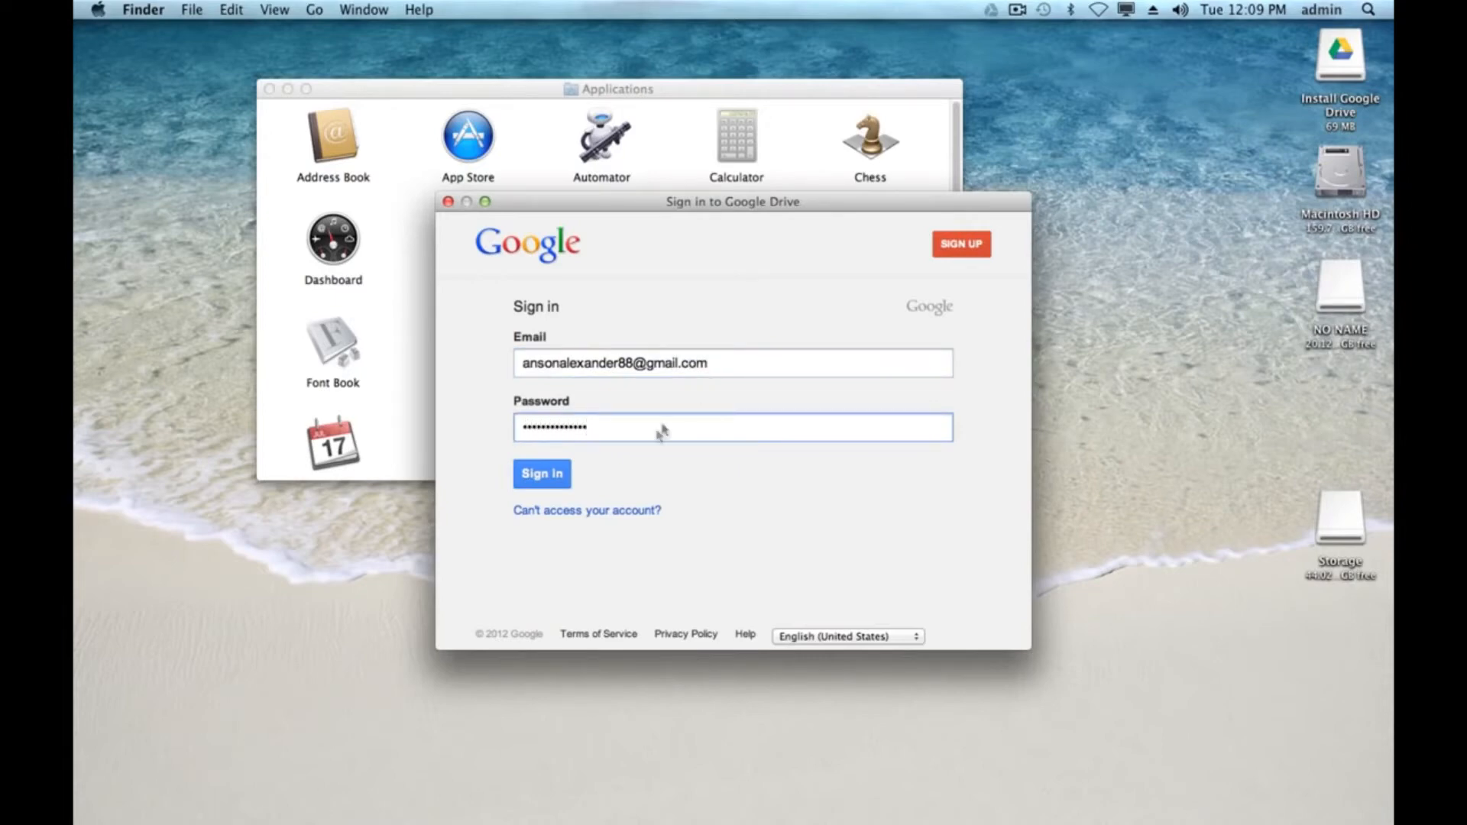
click(538, 475)
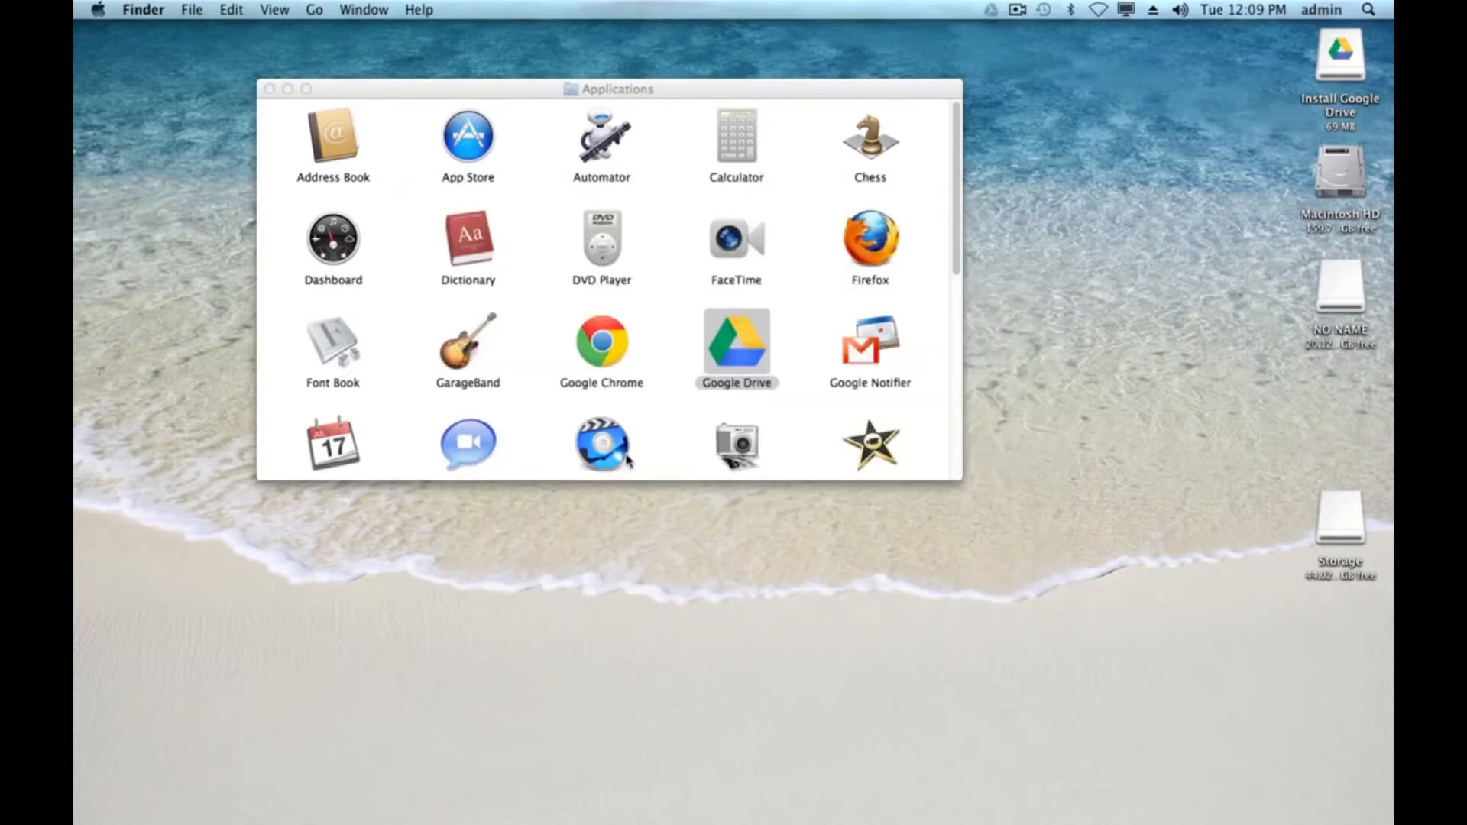
- Close the Applications window, continue past the welcome page and open Advanced setup
click(270, 90)
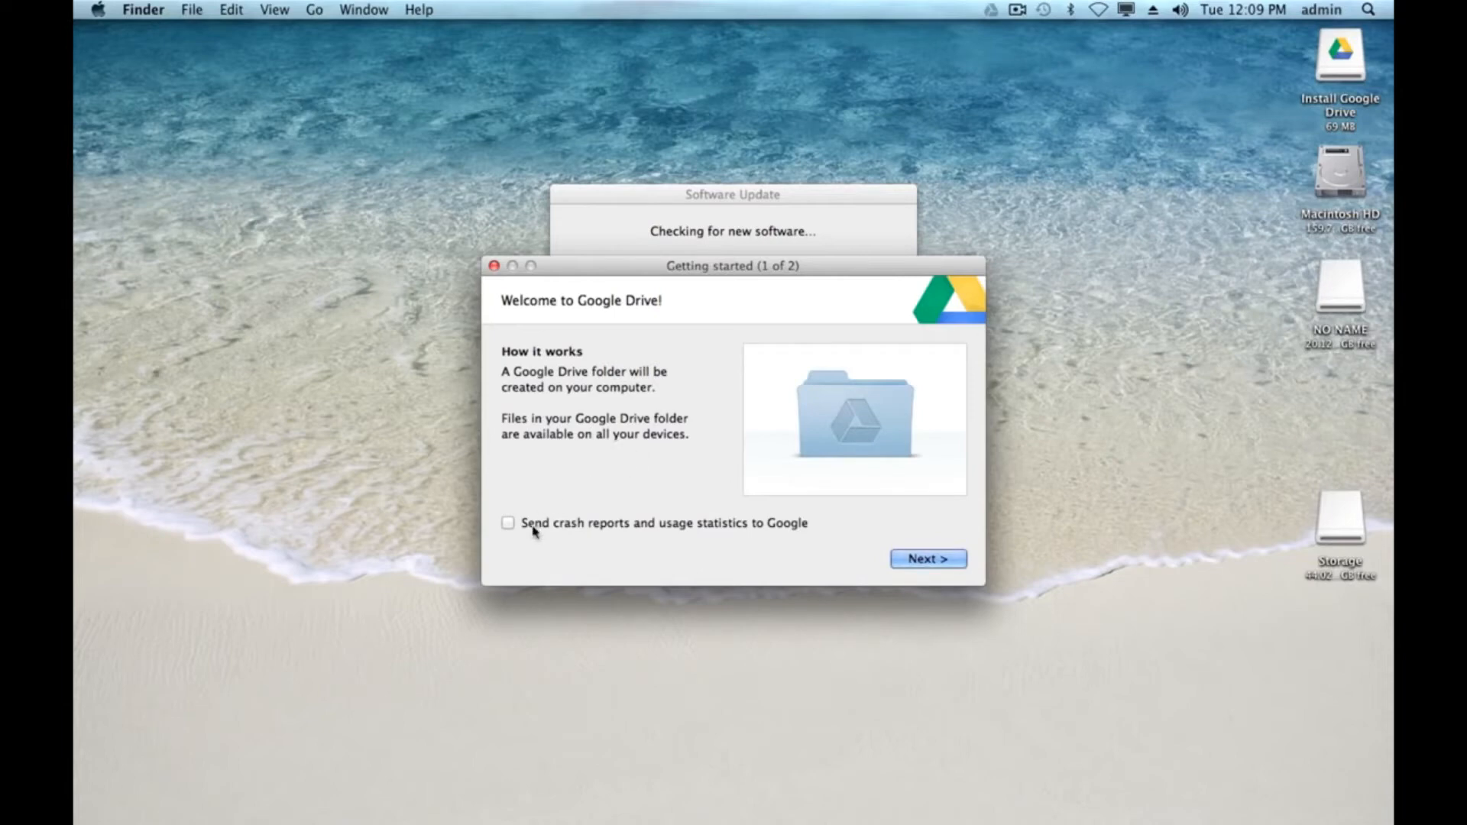
click(917, 563)
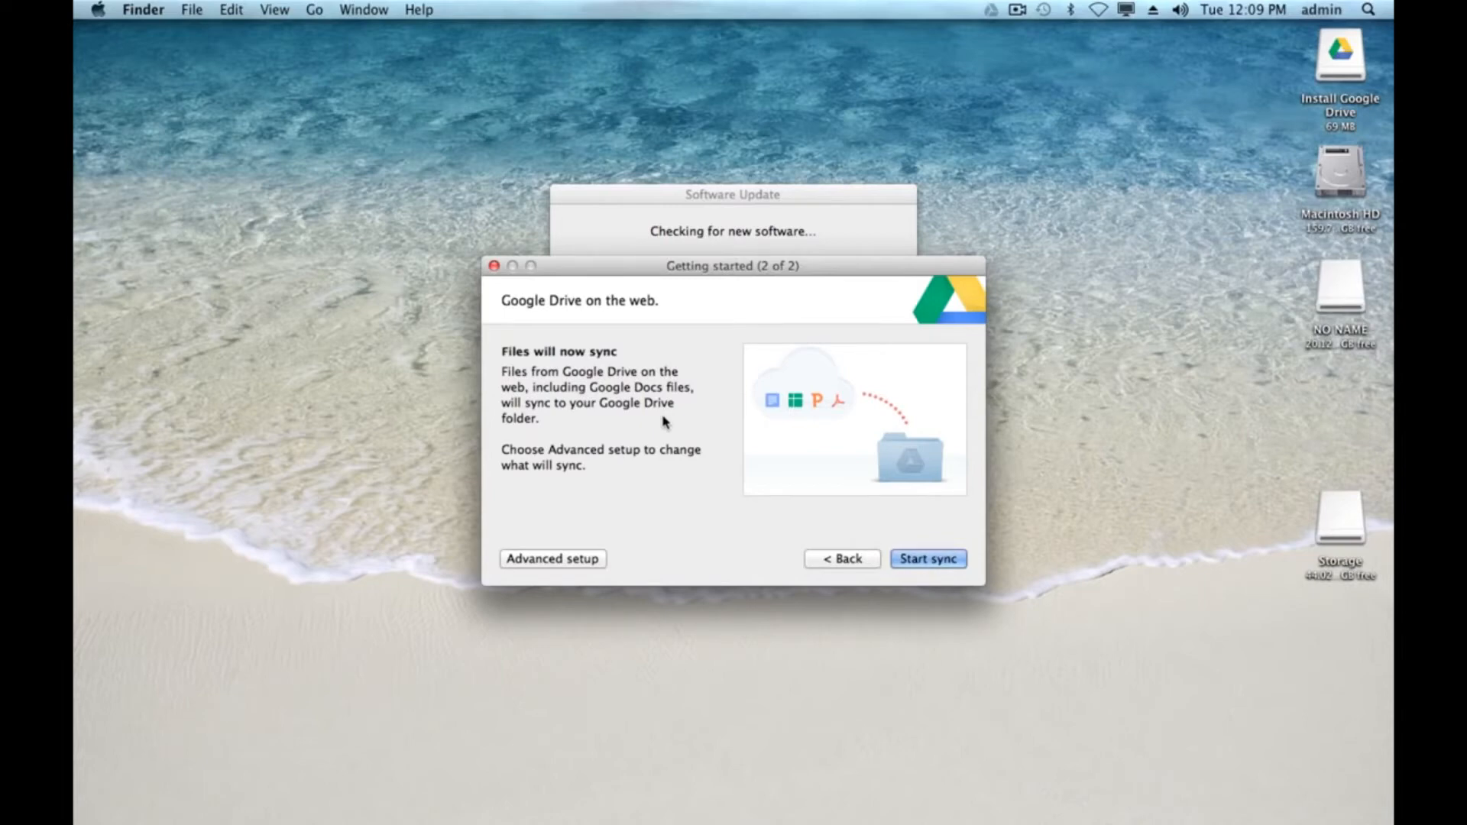
click(565, 562)
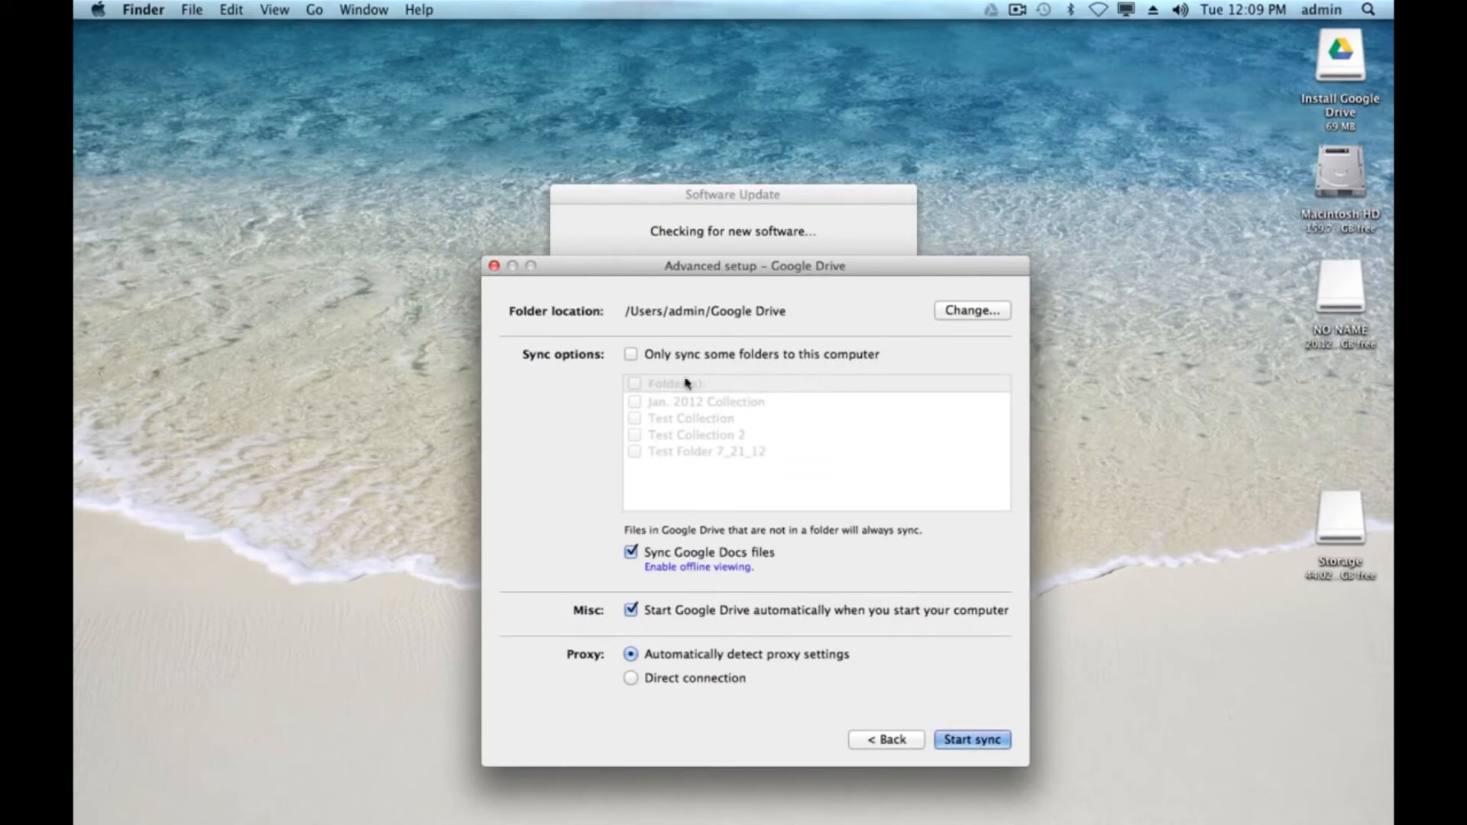
click(630, 355)
click(634, 418)
click(635, 418)
click(631, 354)
- Set the Google Drive folder location to the Desktop and start syncing
click(956, 311)
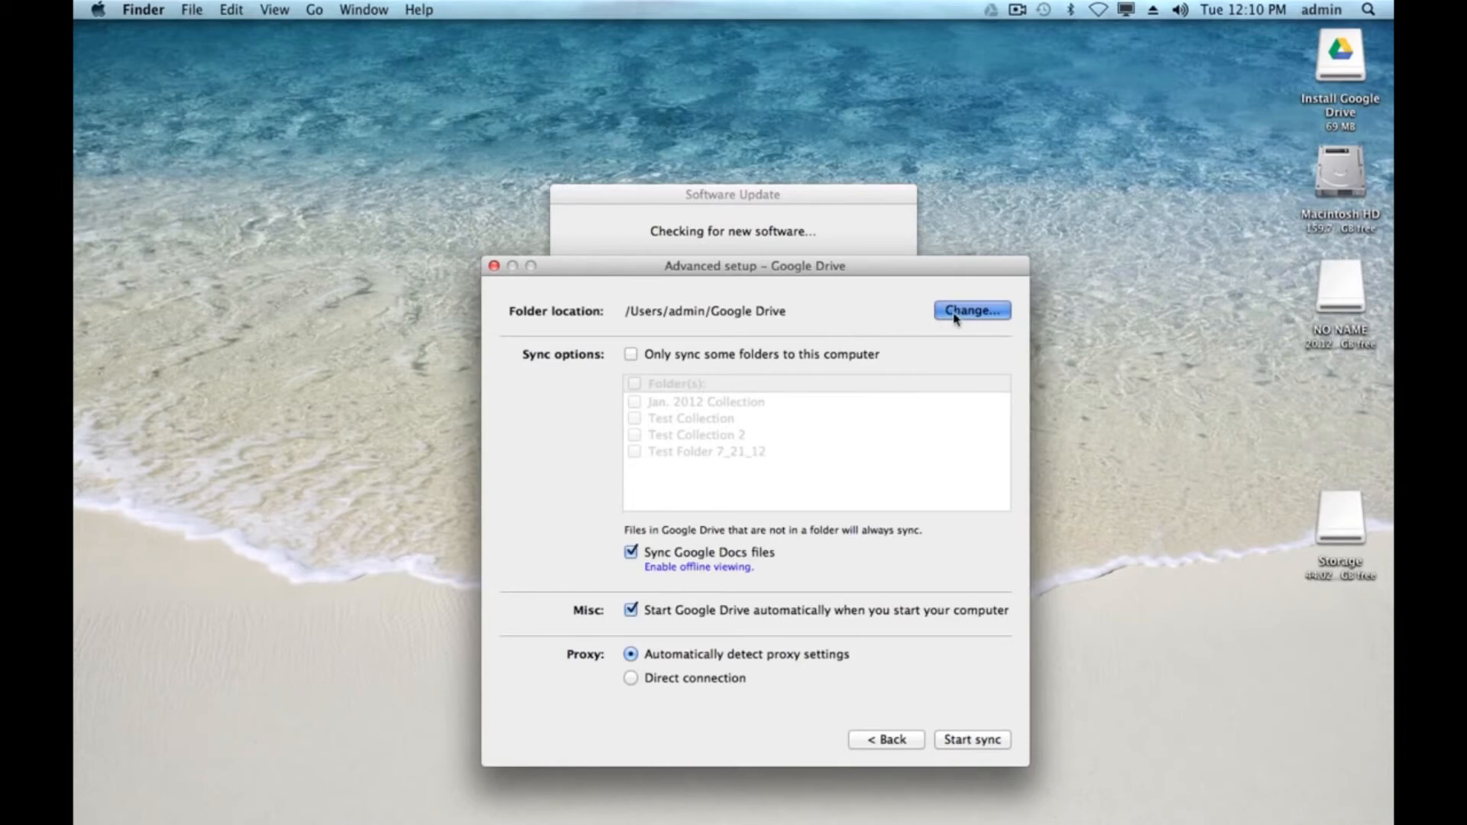
click(954, 313)
click(593, 452)
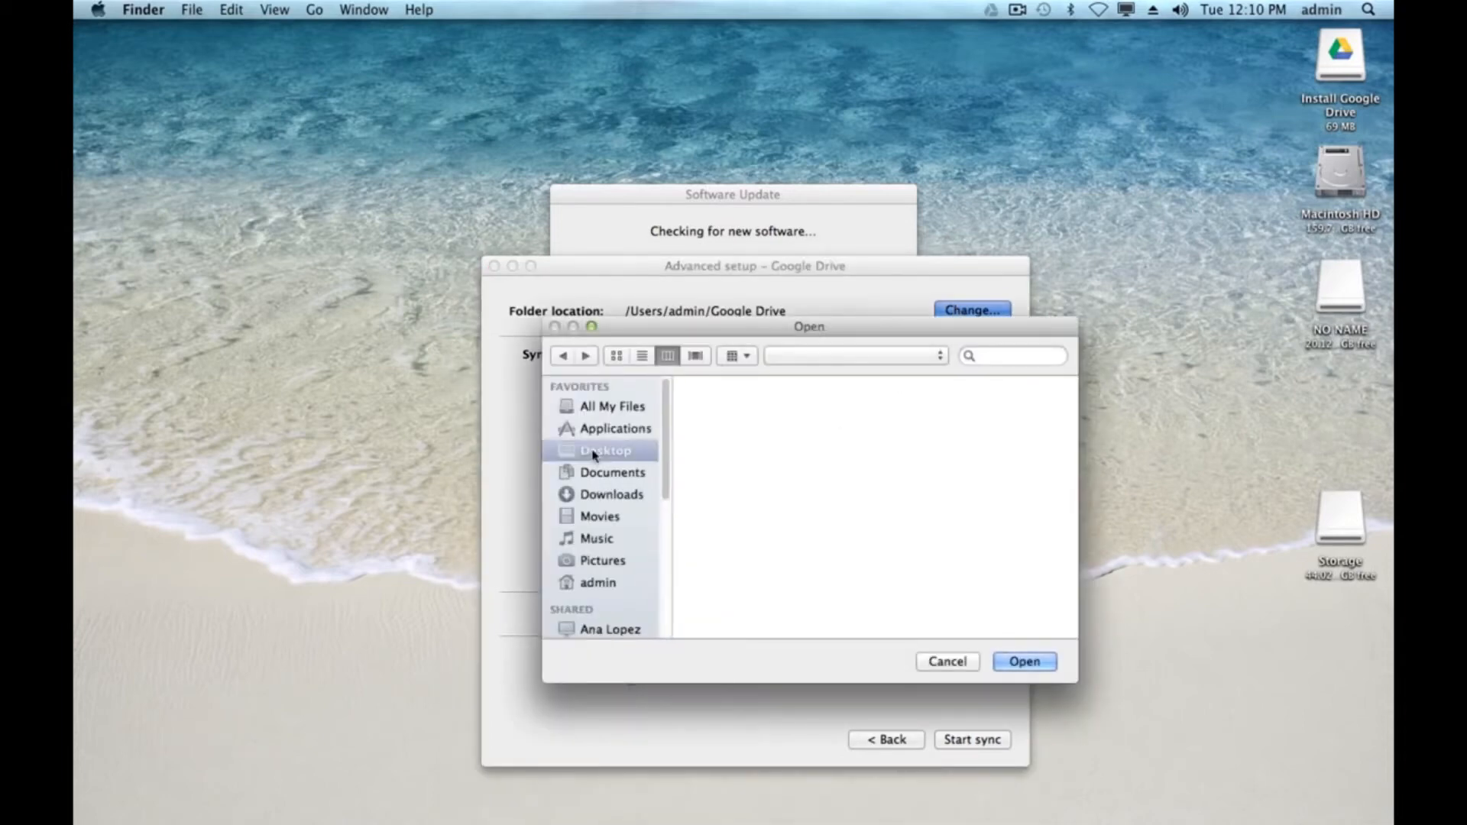
click(1017, 665)
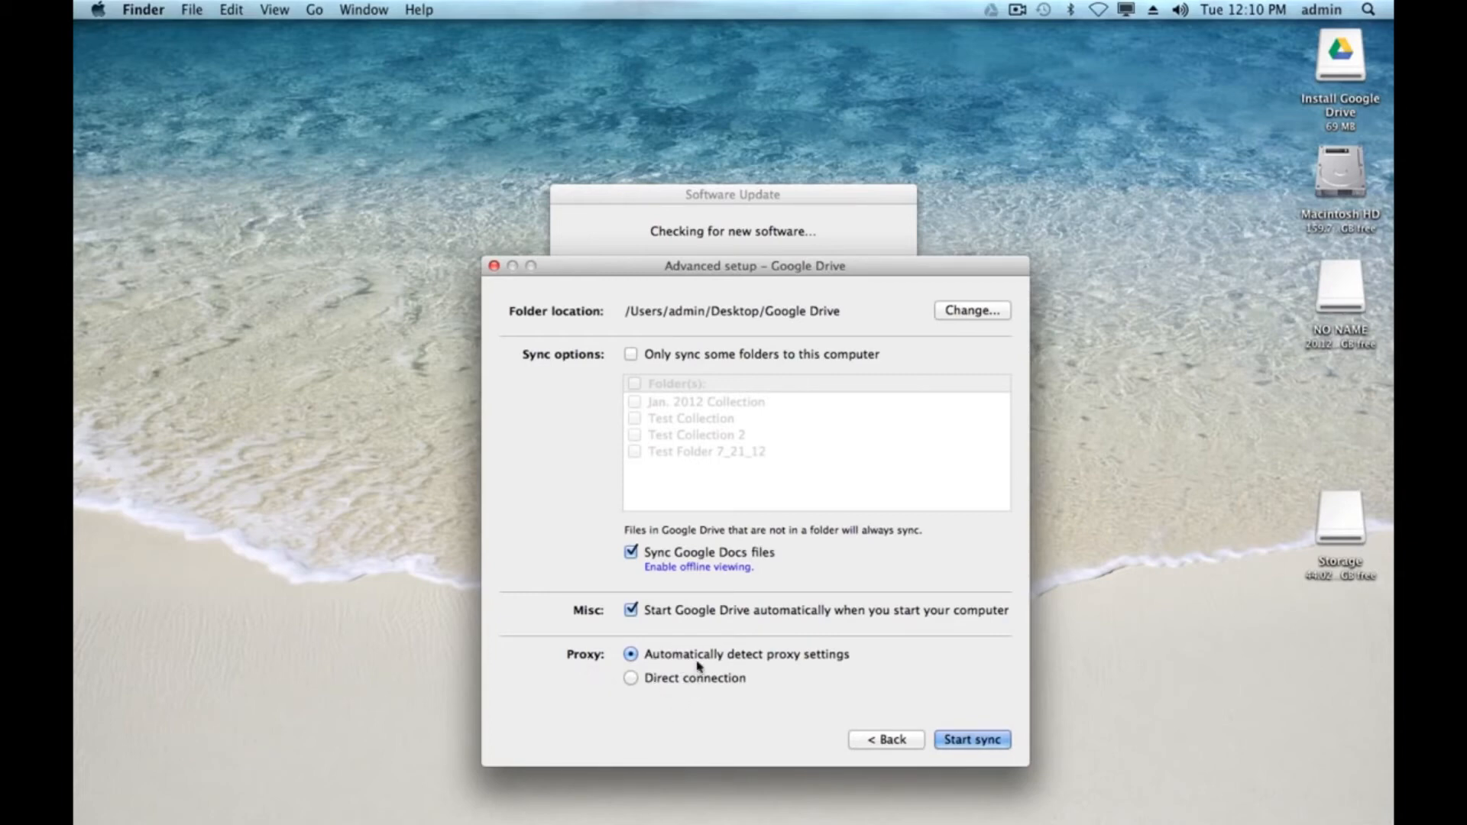
click(963, 743)
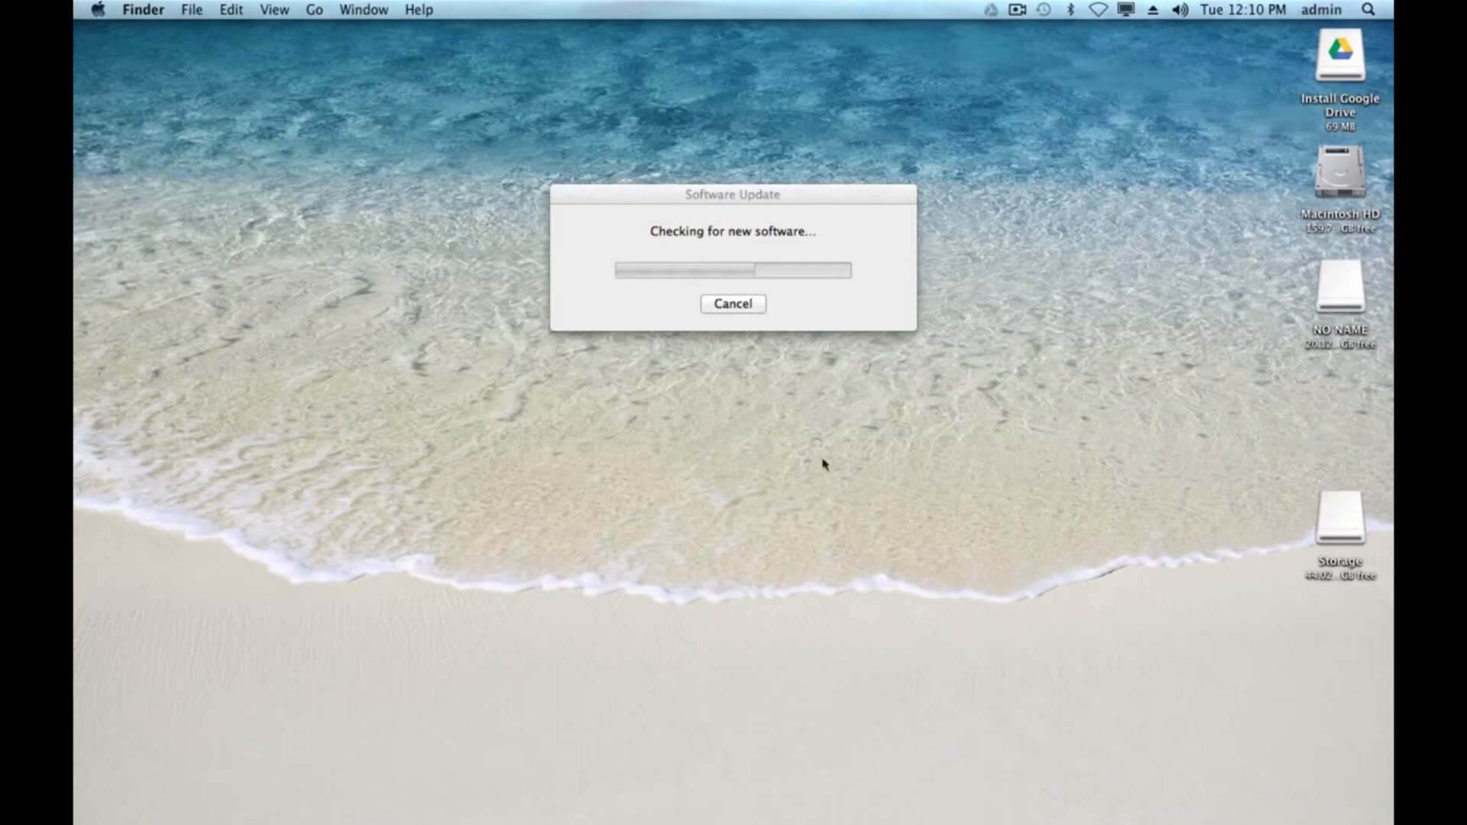
- Cancel the software update check and open the Google Drive folder on the Desktop
click(732, 307)
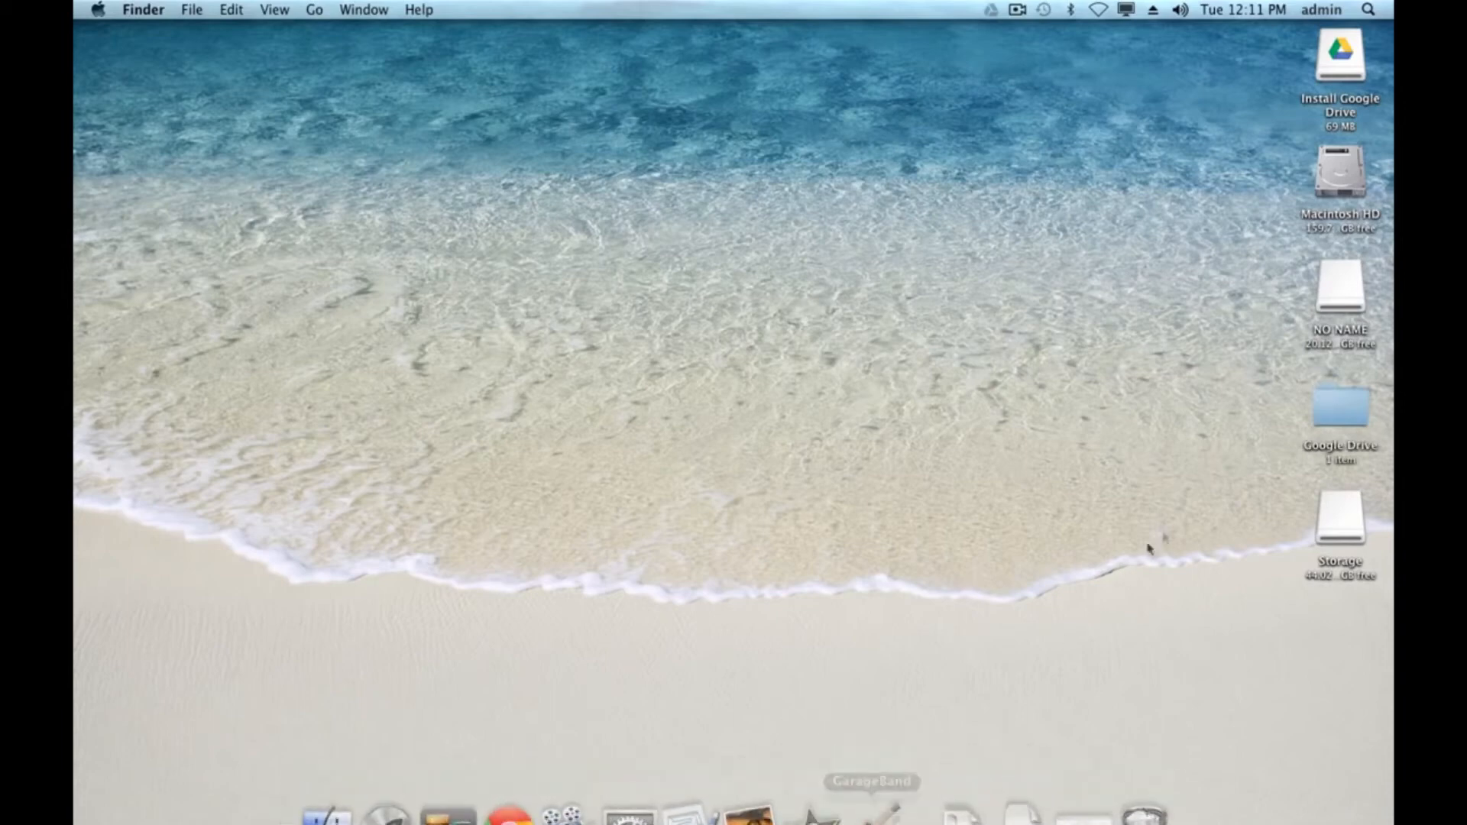
double_click(1354, 391)
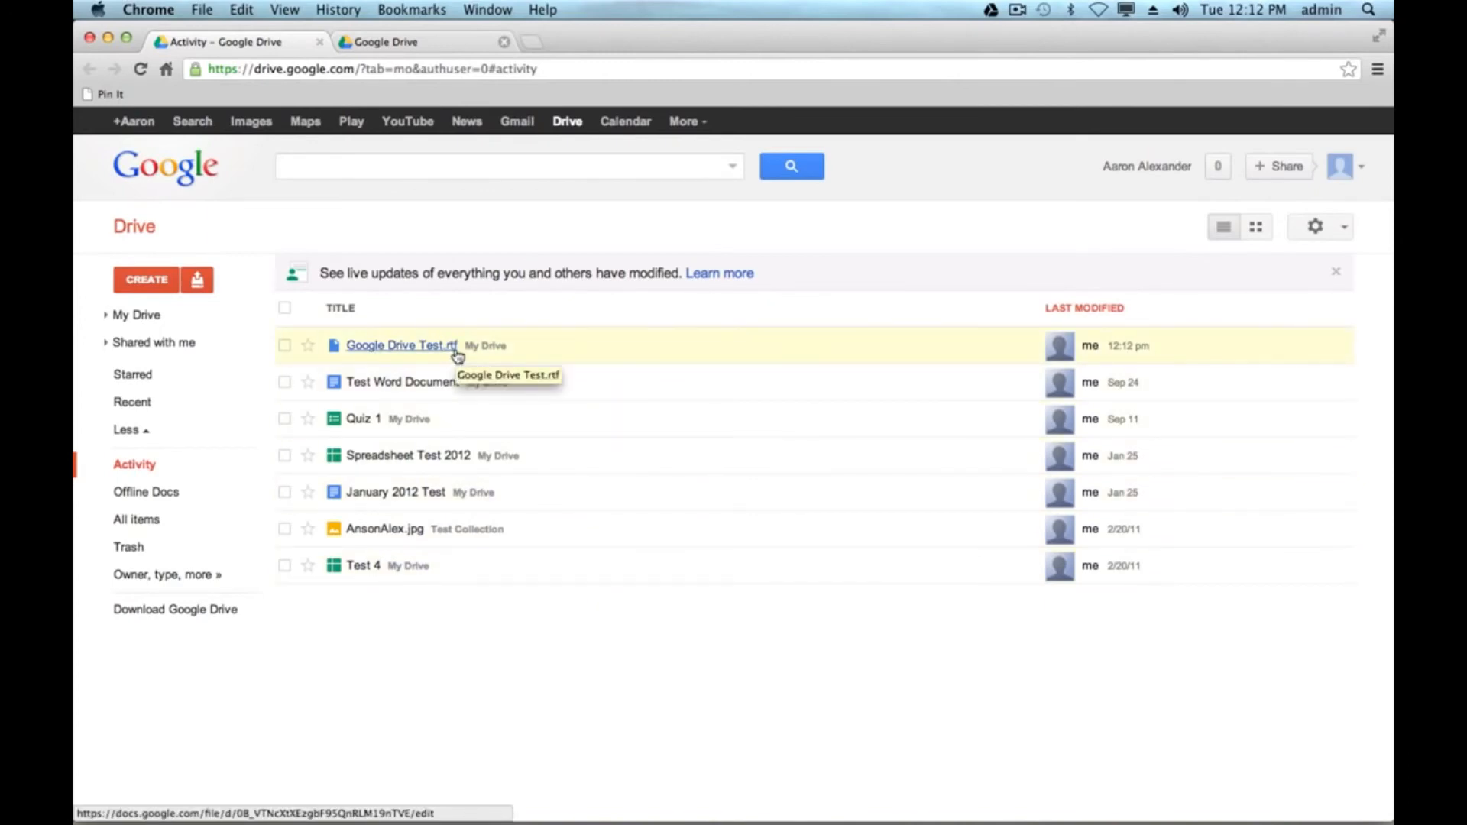
- Export Google Drive Test.rtf to Google Docs format from the Drive activity list
right_click(511, 350)
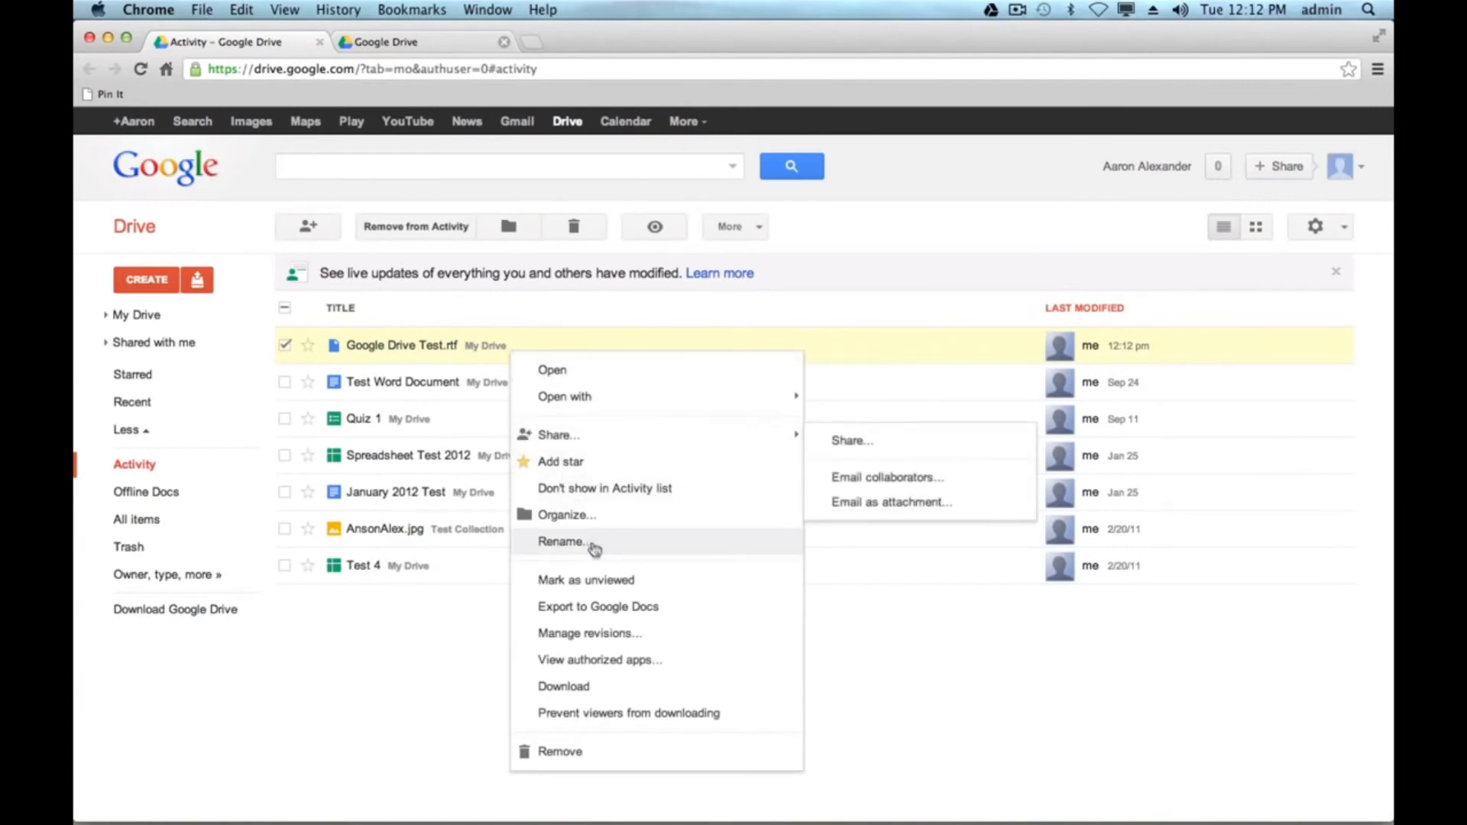
click(661, 614)
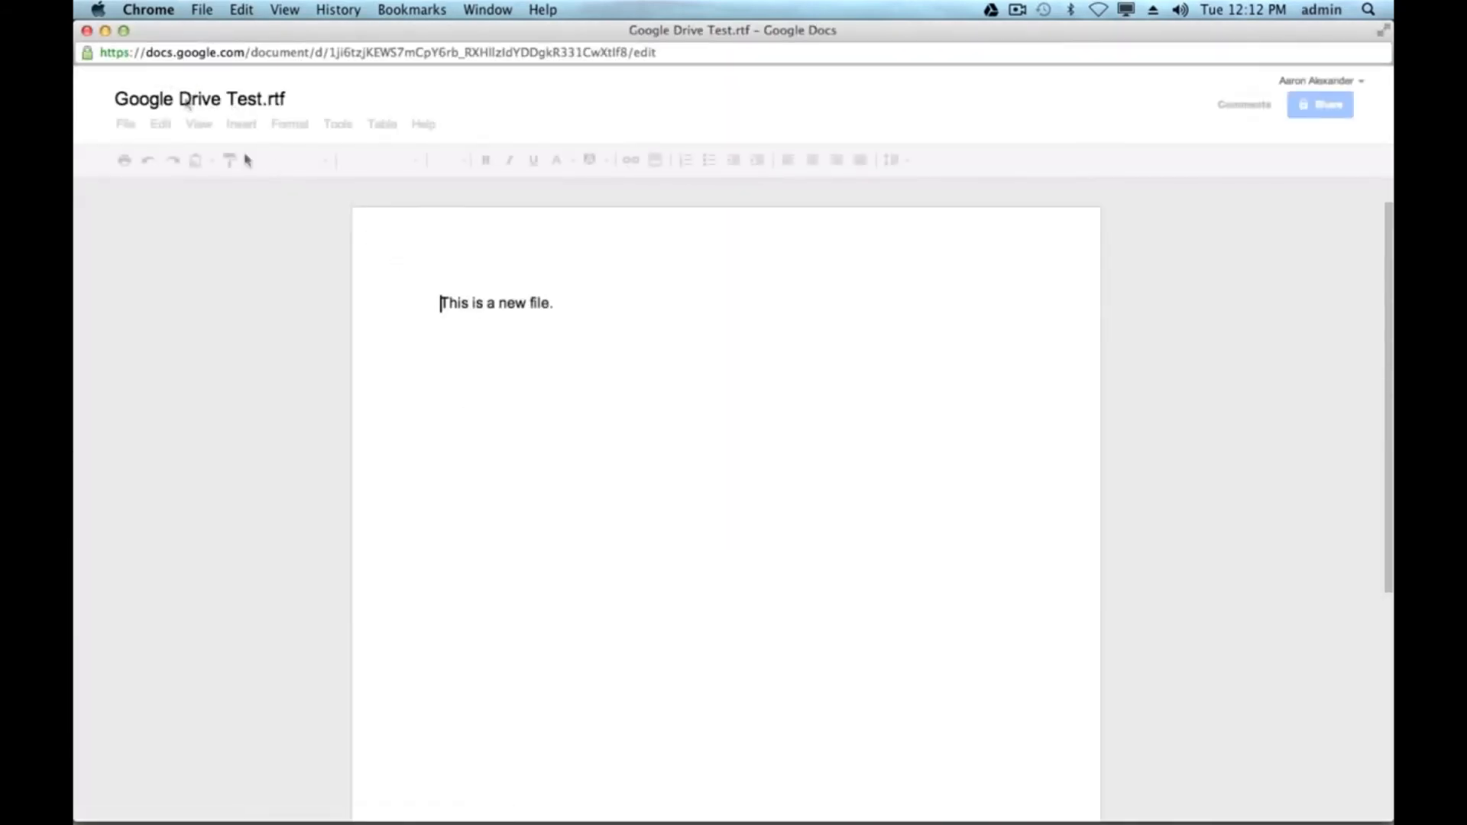
- Append the text ahjalsdjf;la after the existing sentence in the converted document
drag(308, 42, 691, 243)
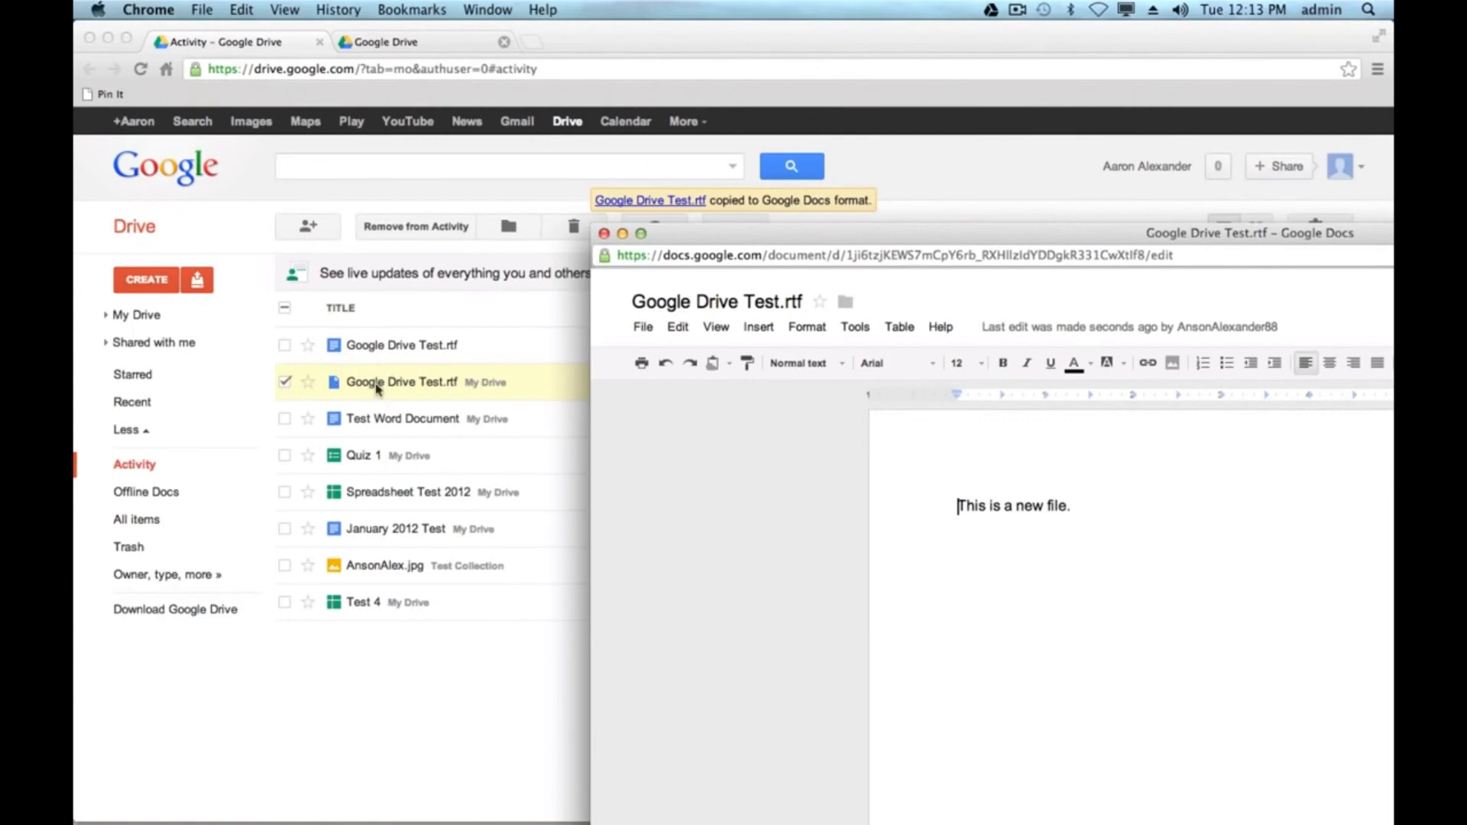
drag(840, 237, 479, 133)
click(714, 399)
text(ahjalsdjf;l)
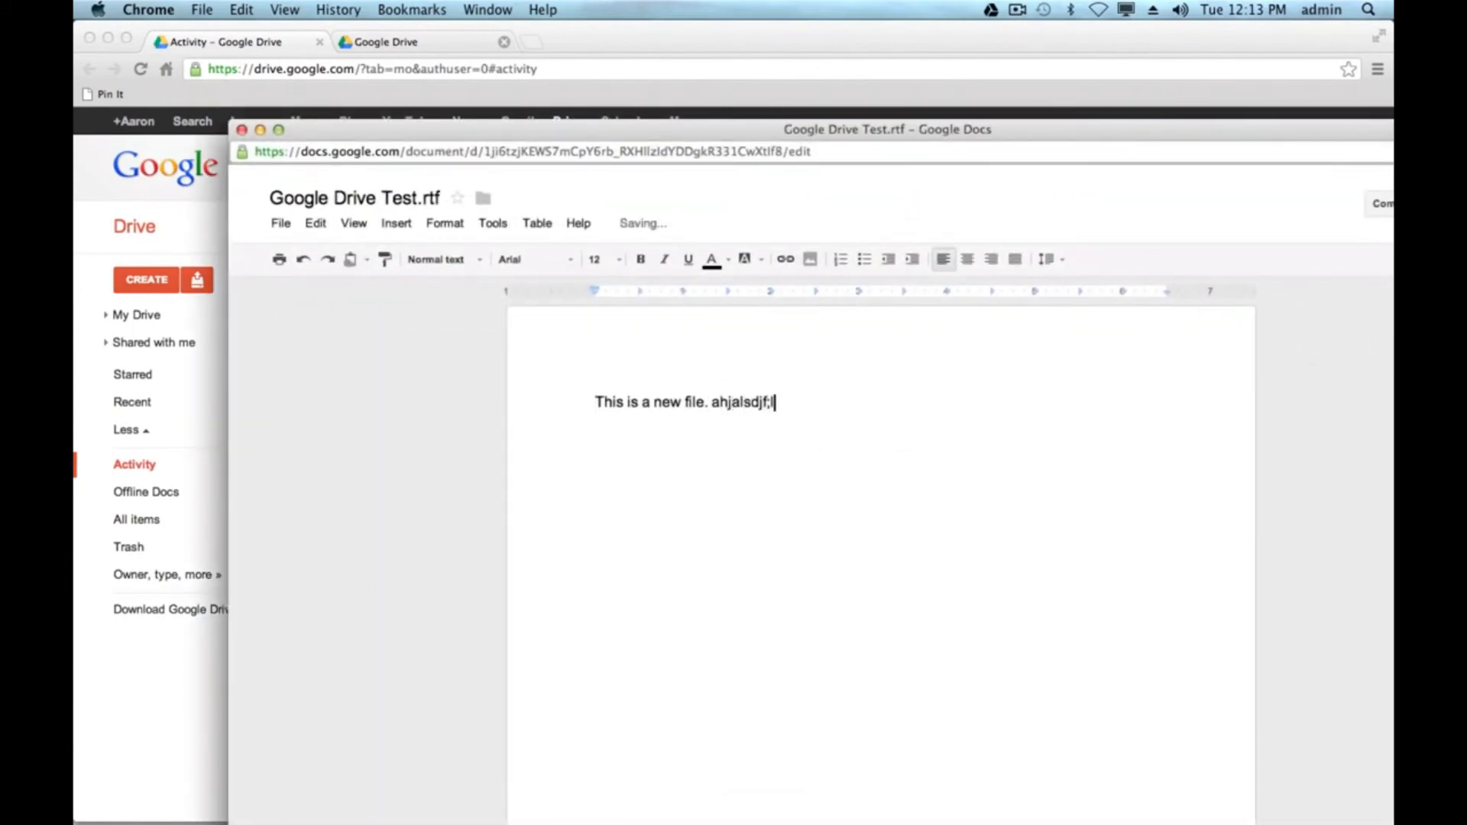
text(a)
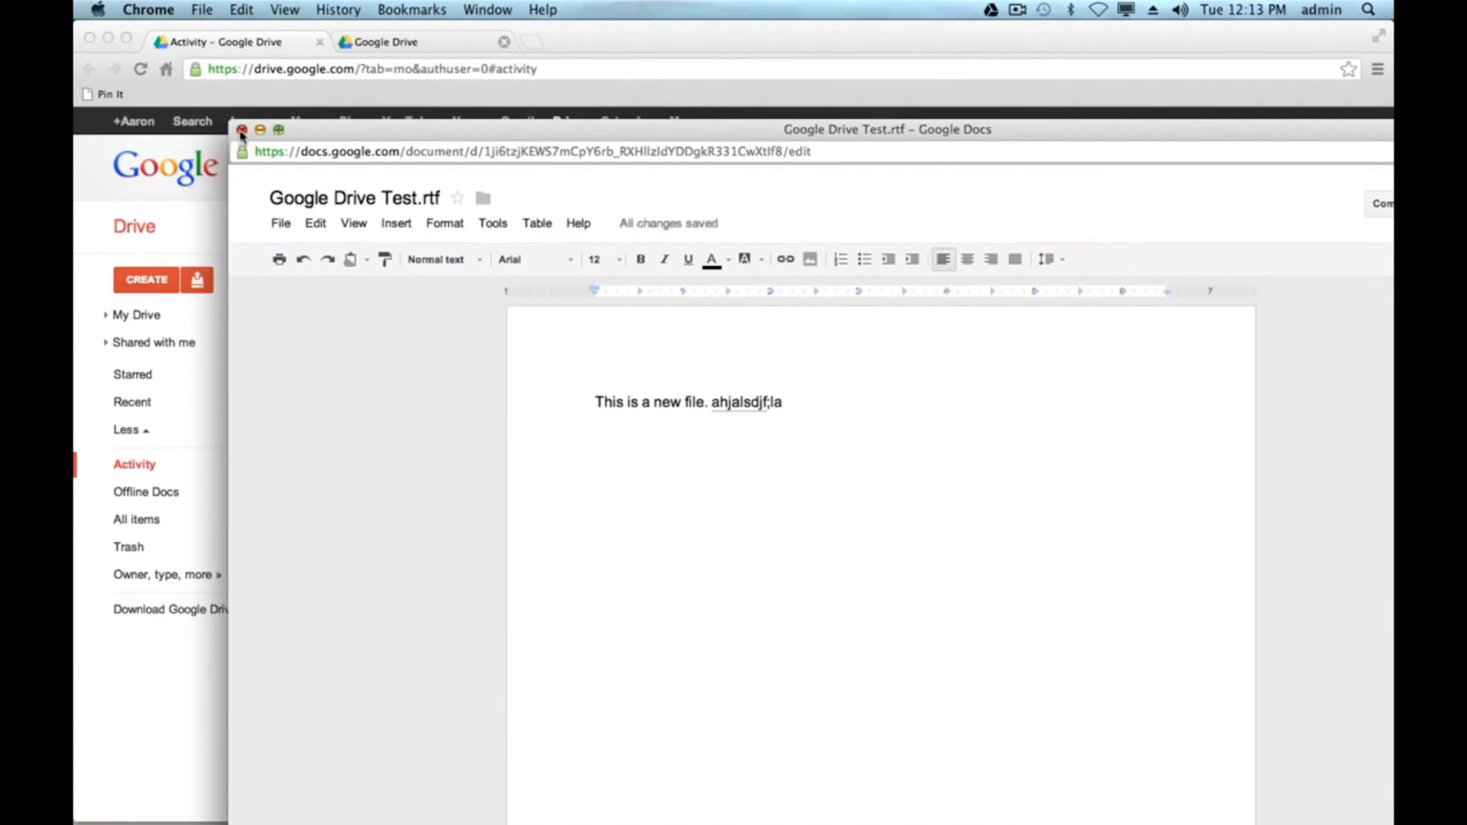